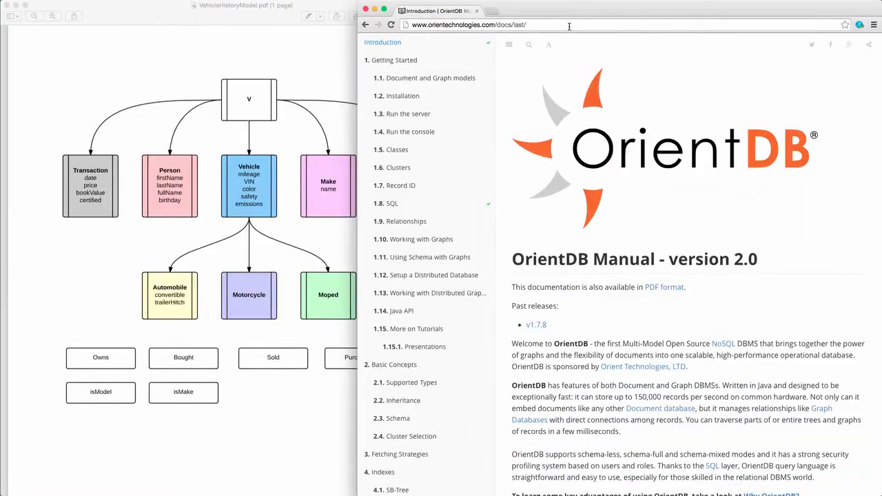
# Step: Load OrientDB Studio at localhost in a new browser tab and check the existing databases
pyautogui.click(494, 13)
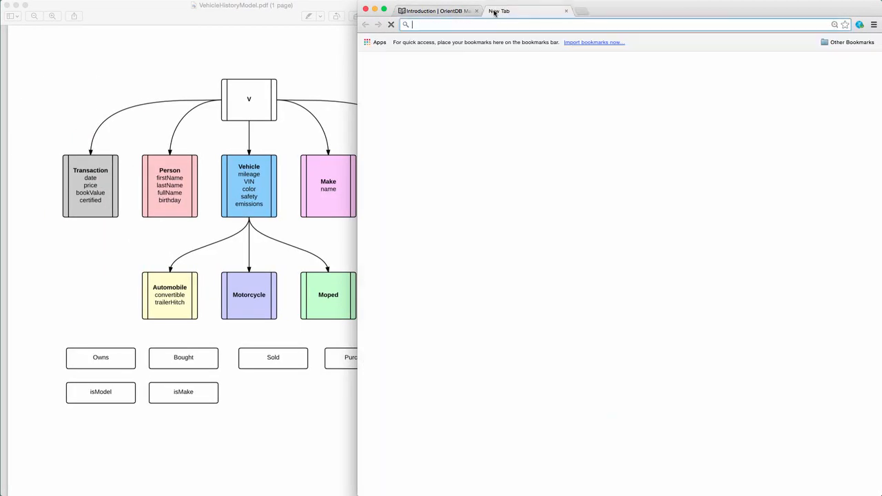
pyautogui.write('local')
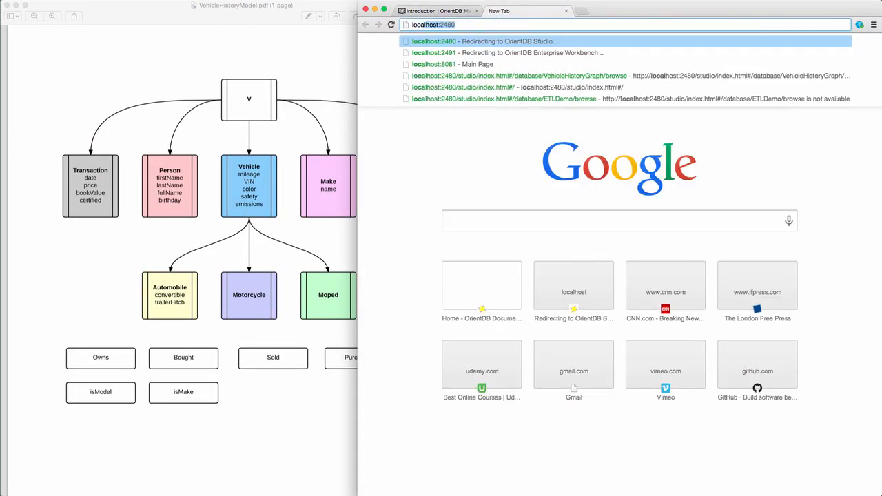
pyautogui.press('Return')
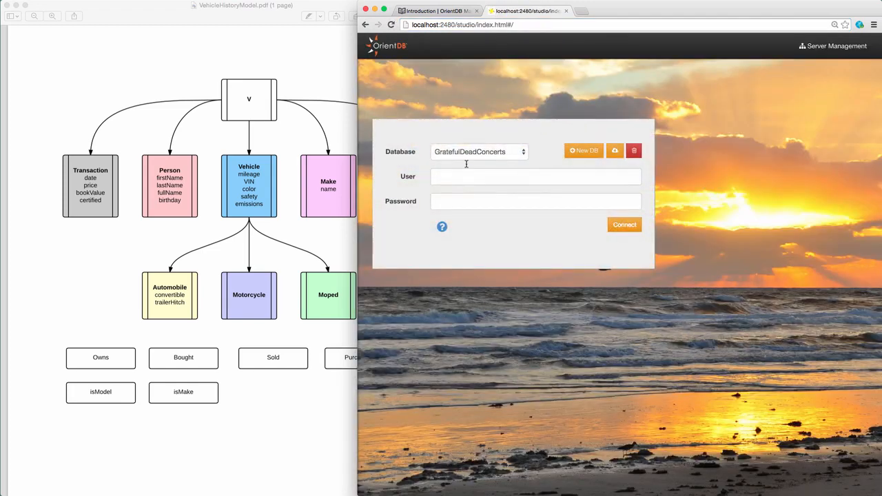
pyautogui.click(496, 159)
pyautogui.click(495, 156)
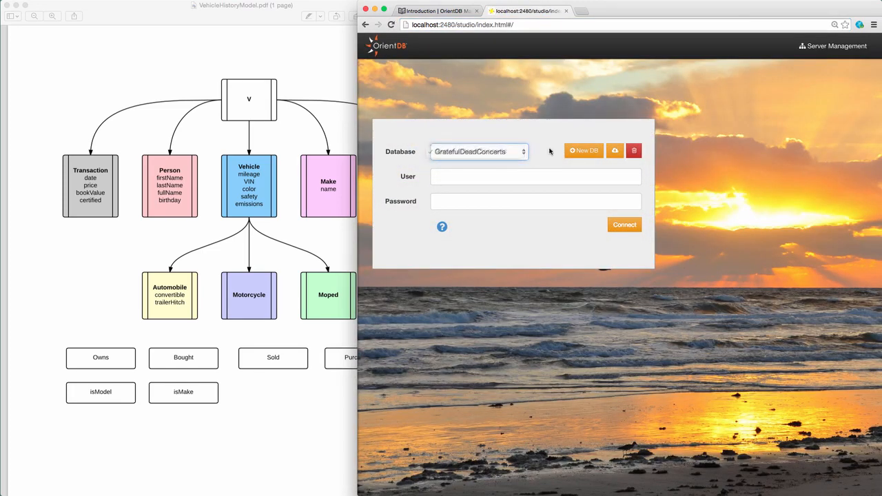
# Step: Create the VehicleHistoryGraph database, authorising it with the root server password
pyautogui.click(586, 152)
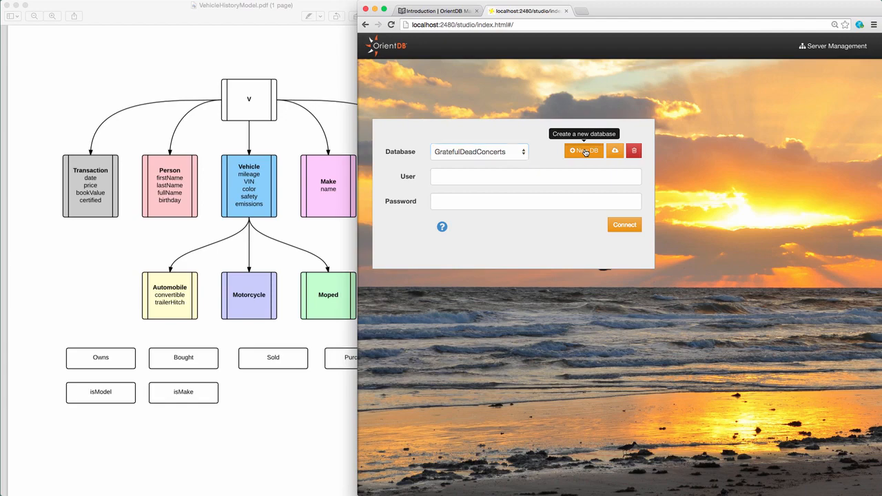
pyautogui.click(556, 90)
pyautogui.write('Vehicle')
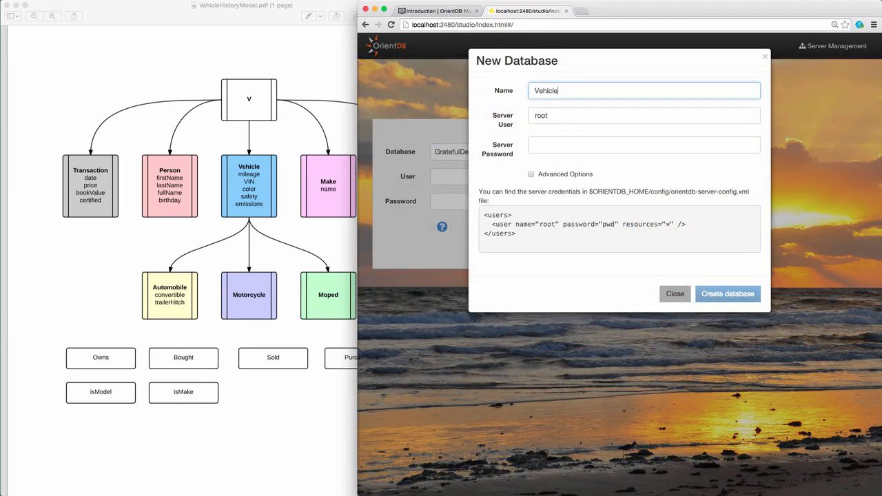
pyautogui.write('HistoryGraph')
pyautogui.click(575, 147)
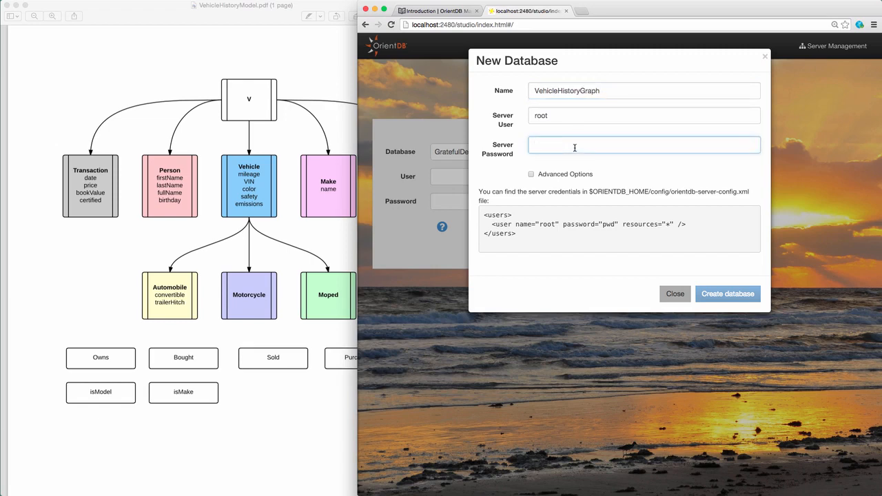
pyautogui.write('pw')
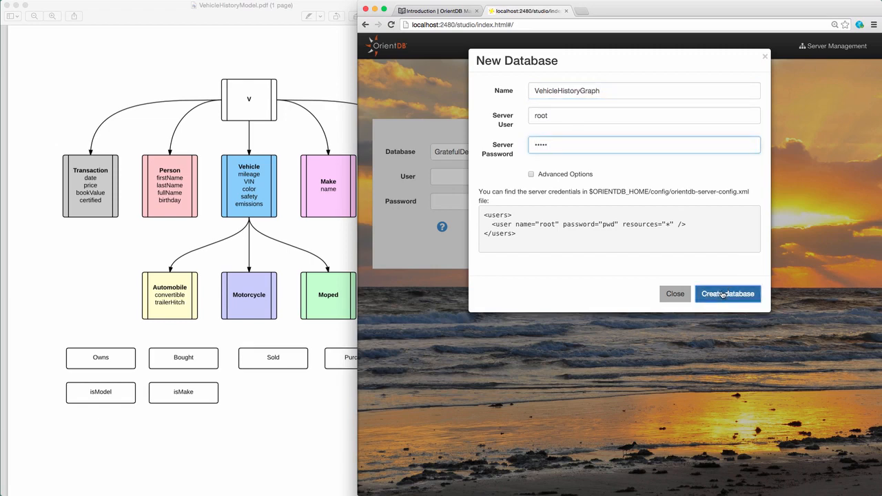
pyautogui.click(725, 293)
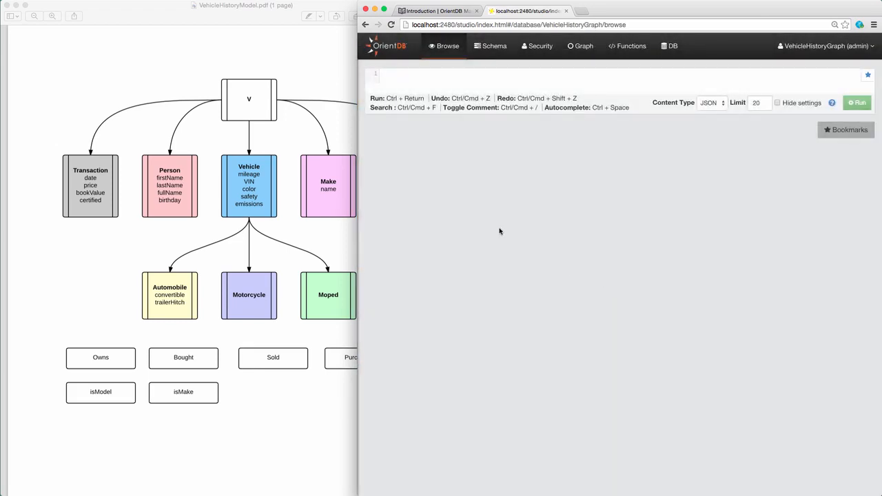
# Step: Narrow the schema diagram PDF window so Studio shows beside it
pyautogui.click(313, 58)
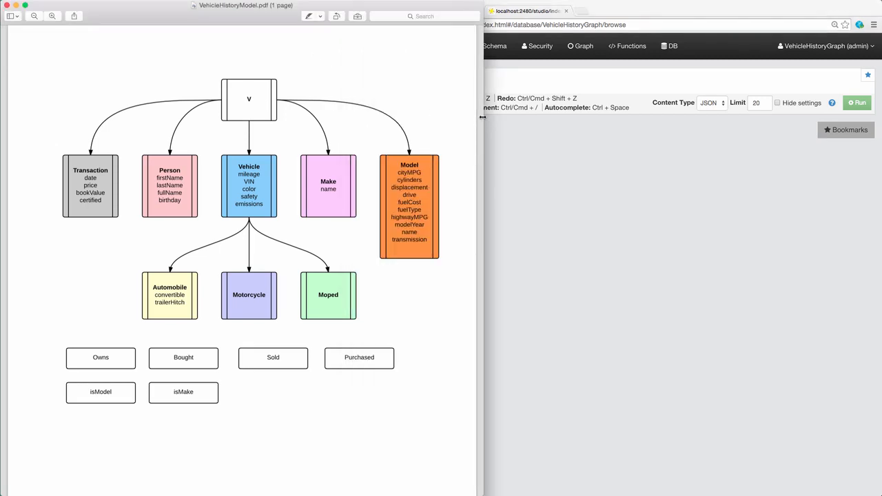
pyautogui.moveTo(483, 117); pyautogui.dragTo(355, 119)
pyautogui.click(495, 223)
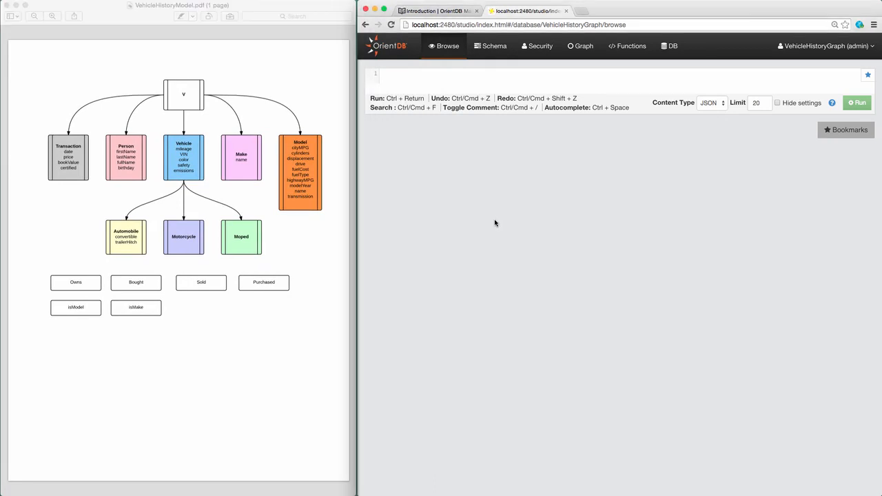
# Step: In Schema, create a Transaction class with superclass V and open it for editing
pyautogui.click(487, 47)
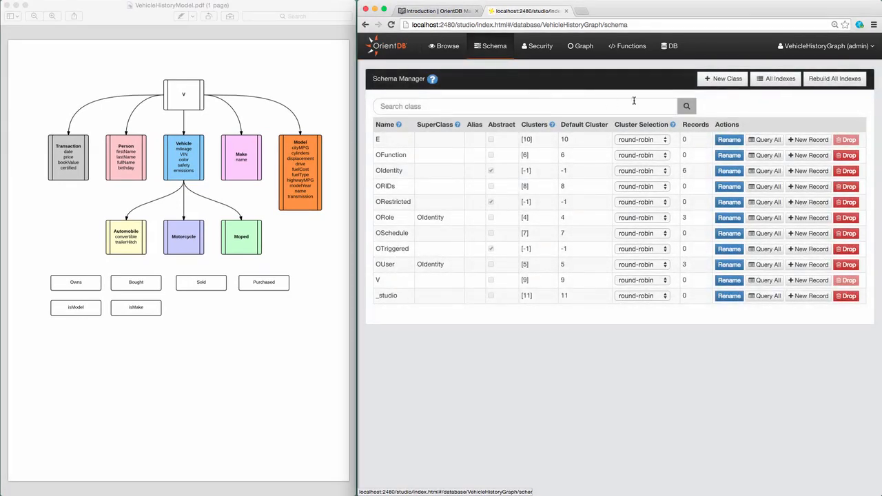
pyautogui.click(729, 79)
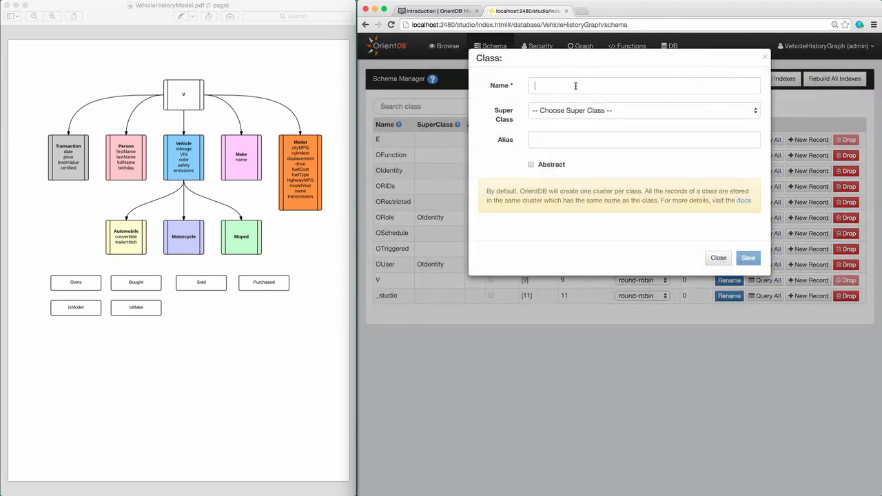
pyautogui.write('Transa')
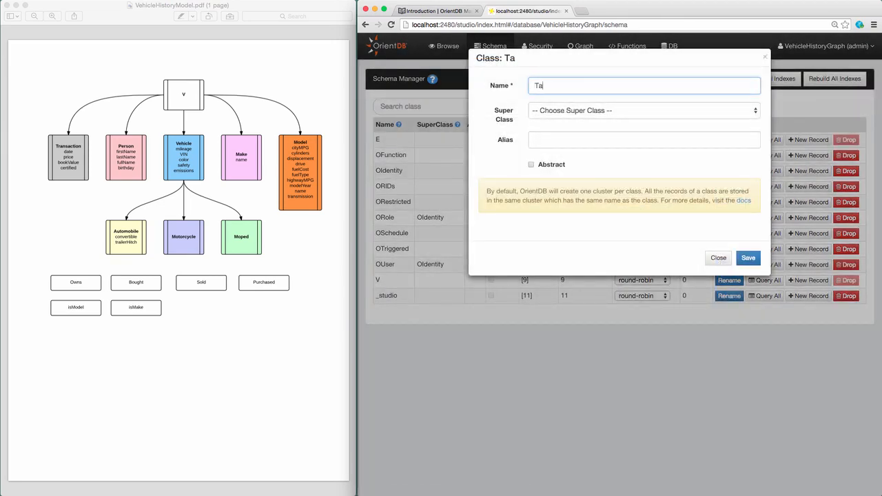
pyautogui.write('ction')
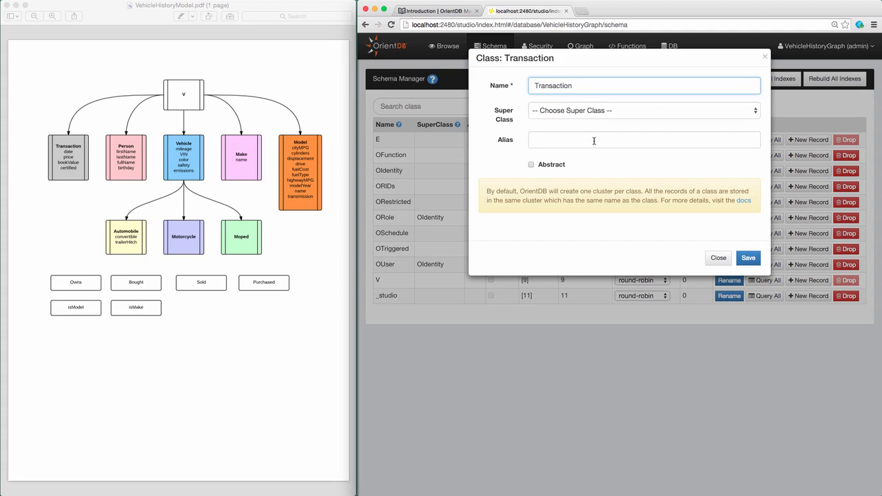
pyautogui.click(582, 111)
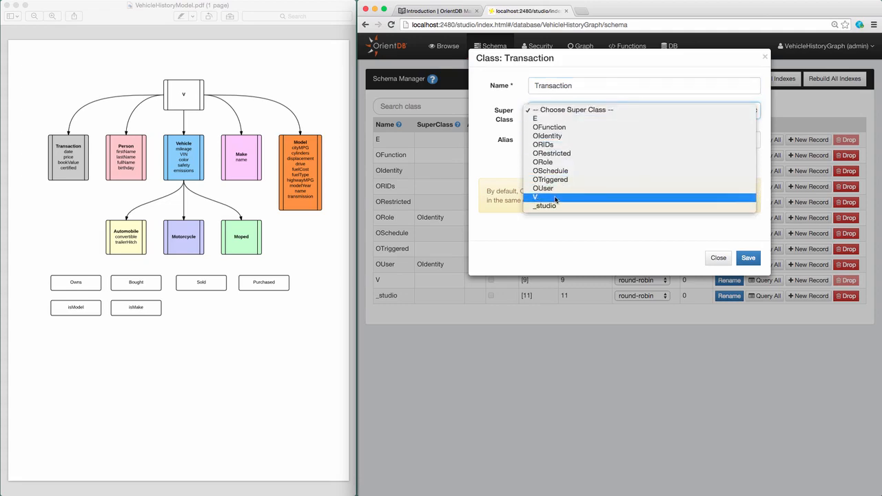
pyautogui.click(586, 195)
pyautogui.click(758, 255)
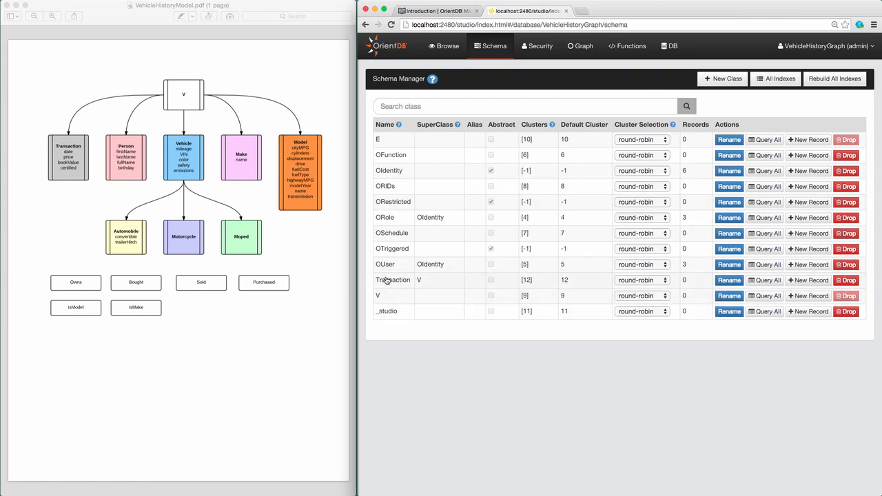
pyautogui.click(392, 280)
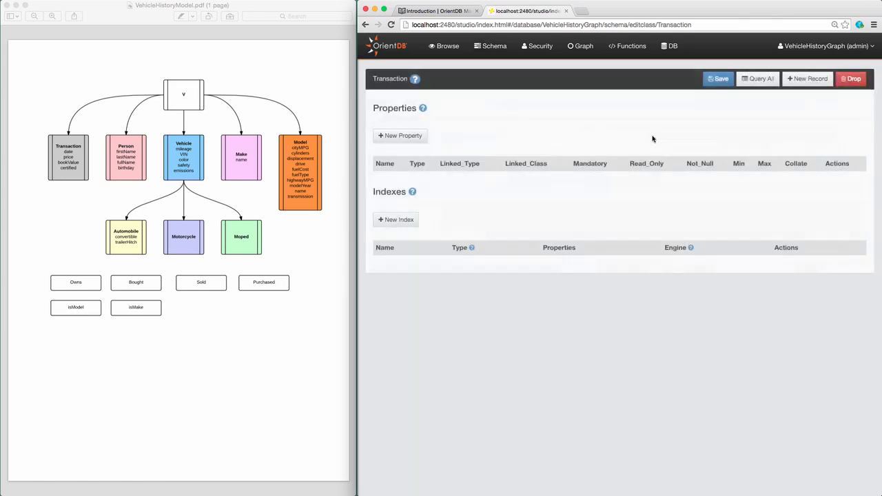
# Step: Add a mandatory DATE property named date to Transaction
pyautogui.click(406, 136)
pyautogui.click(569, 86)
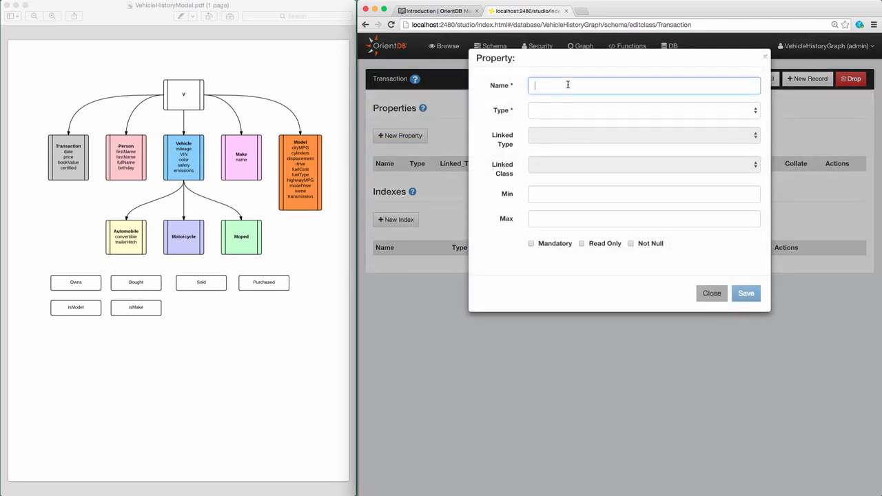
pyautogui.write('date')
pyautogui.click(577, 110)
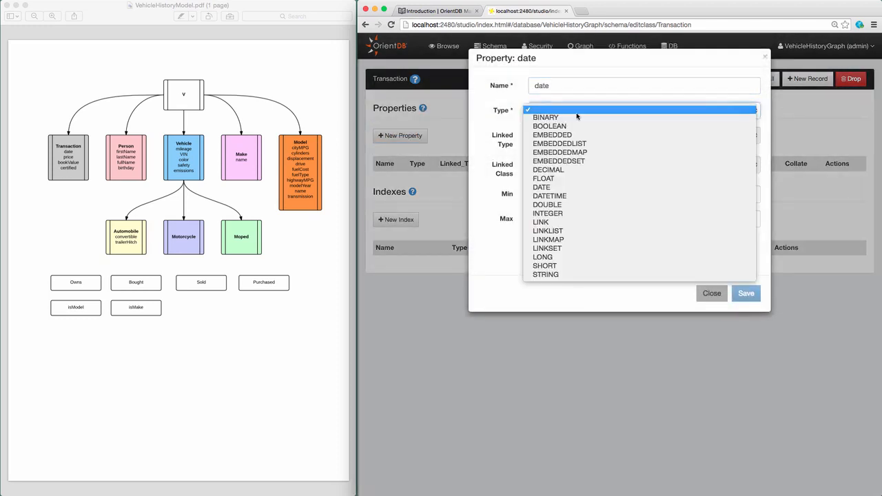
pyautogui.click(672, 186)
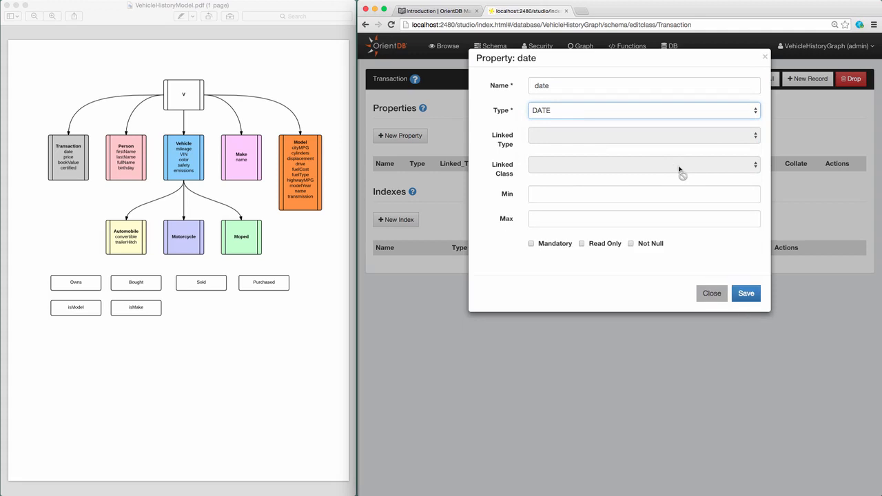
pyautogui.click(533, 244)
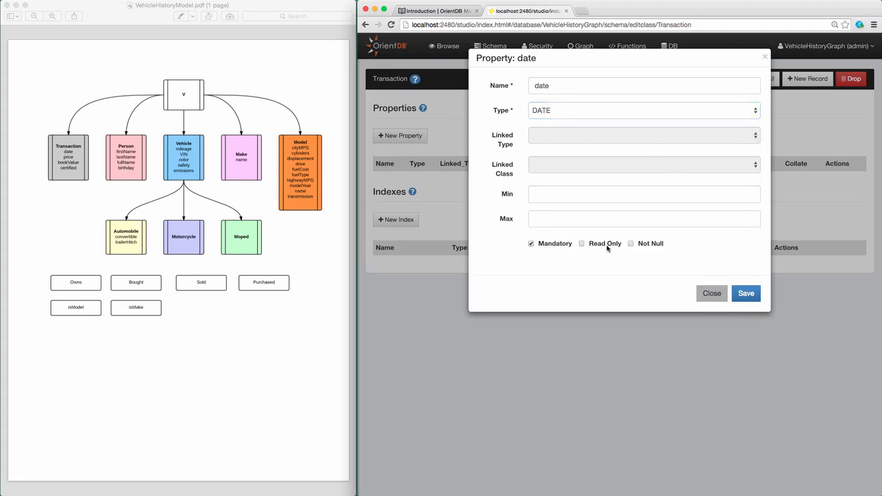
pyautogui.click(747, 292)
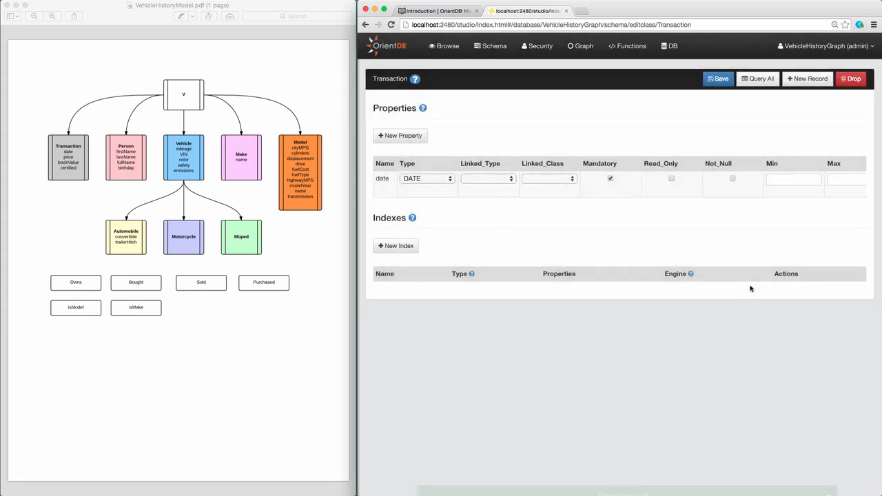
# Step: Add DECIMAL properties price and bookValue to Transaction, with bookValue mandatory
pyautogui.click(389, 136)
pyautogui.click(544, 86)
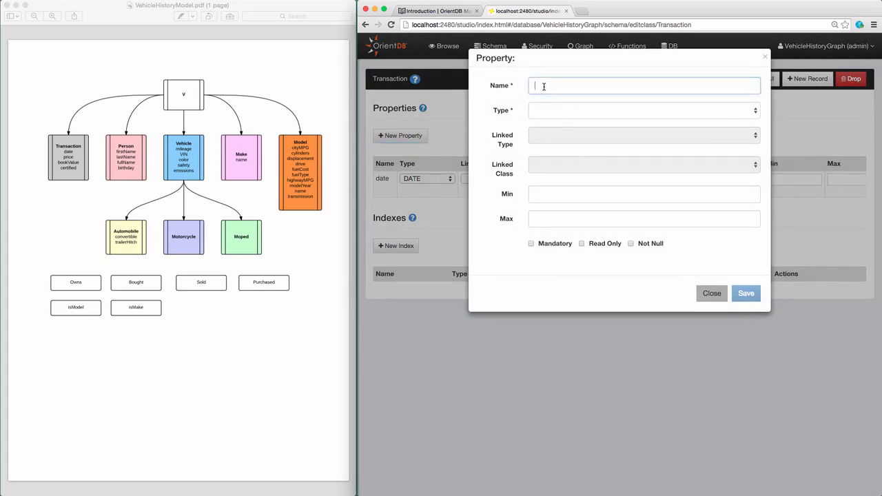
pyautogui.write('price')
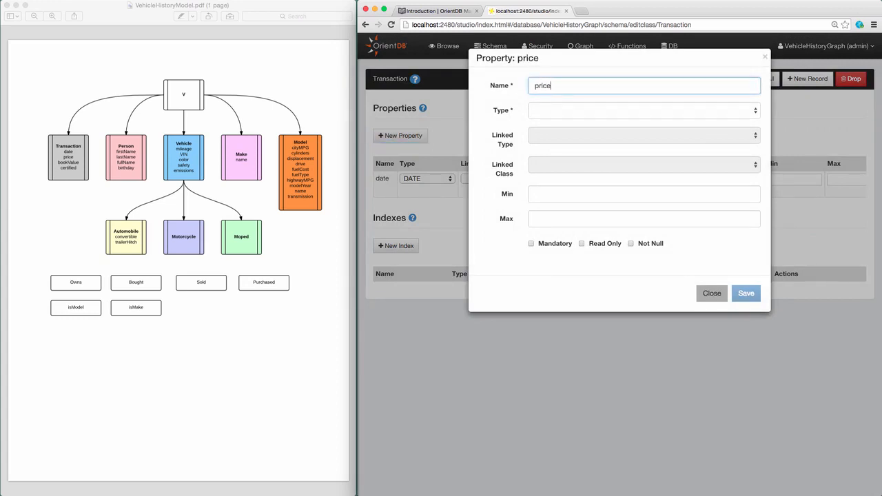
pyautogui.click(559, 109)
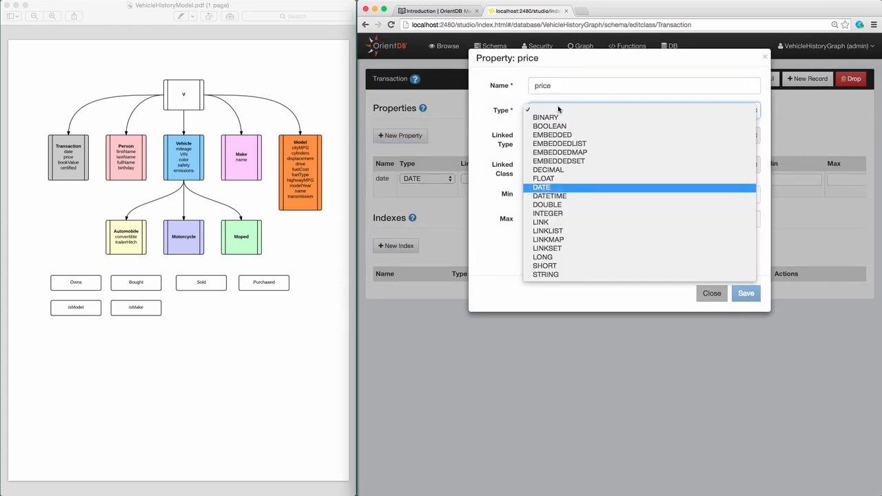
pyautogui.click(557, 170)
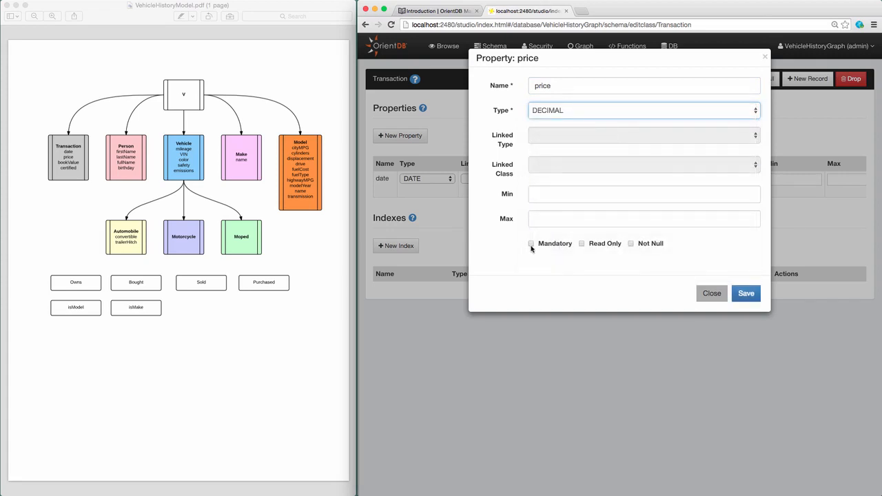
pyautogui.click(746, 294)
pyautogui.click(406, 135)
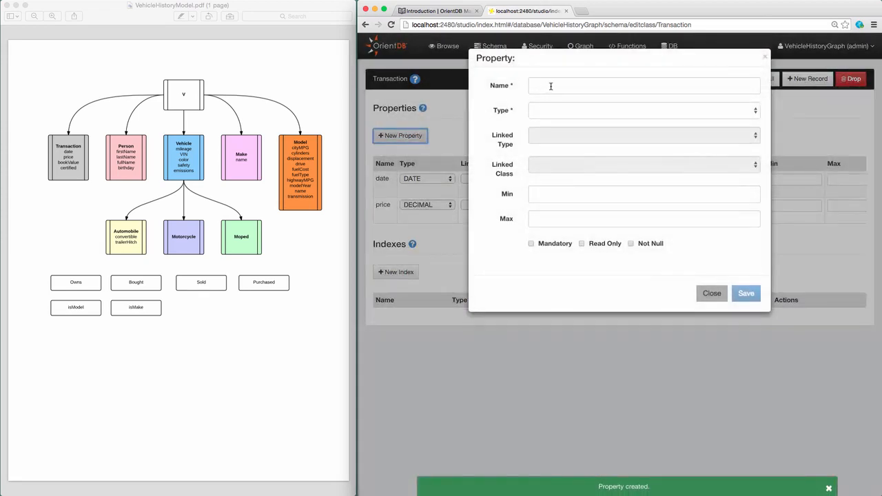
pyautogui.write('bookValue')
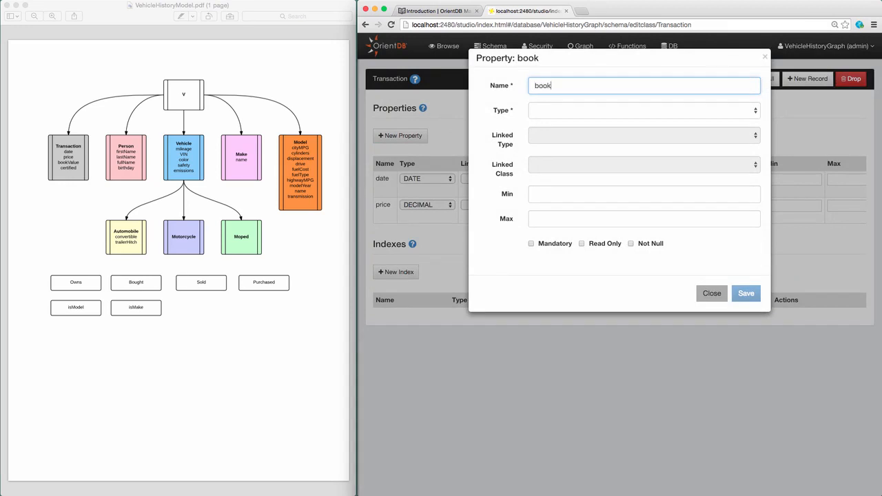
pyautogui.click(557, 113)
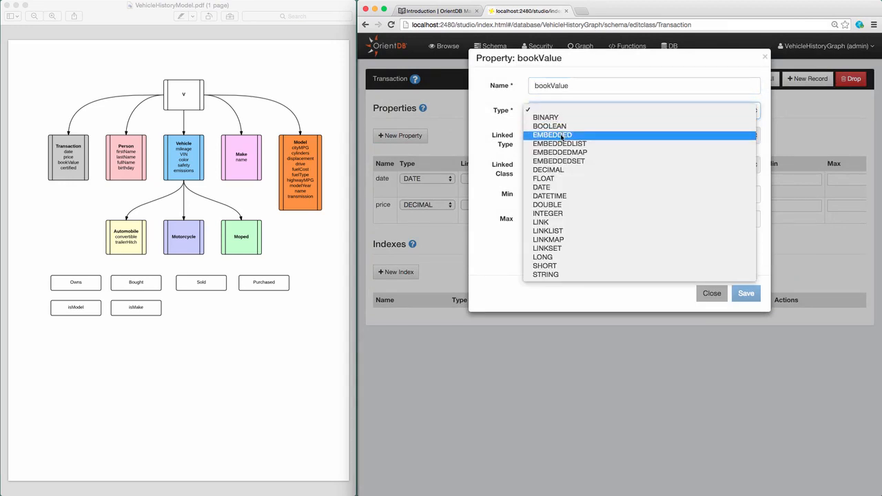
pyautogui.click(555, 169)
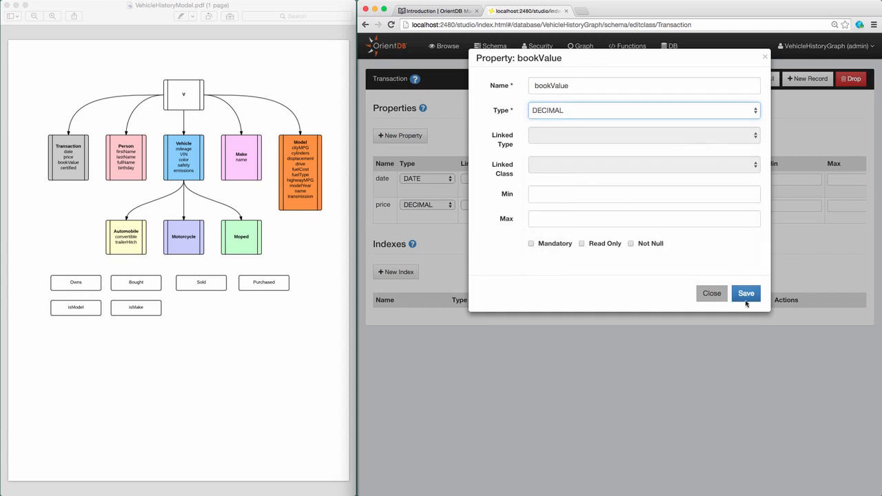
pyautogui.click(531, 244)
pyautogui.click(743, 293)
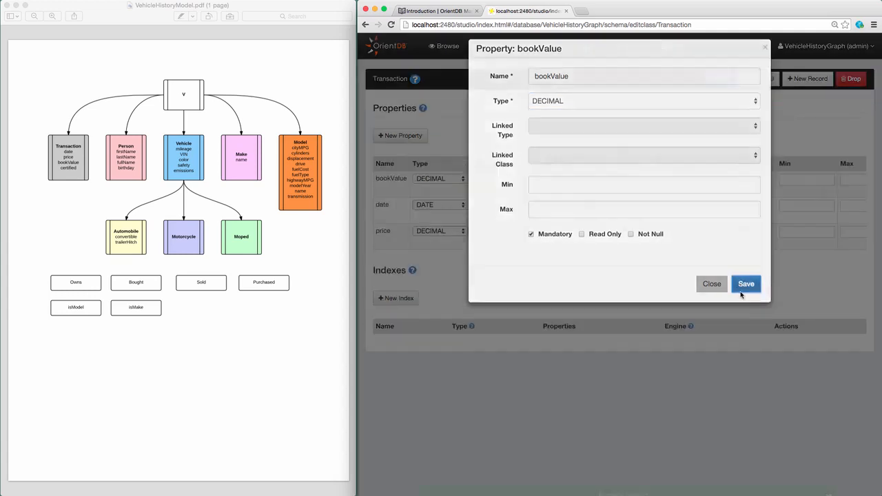
# Step: Add a mandatory BOOLEAN property named certified to Transaction
pyautogui.click(403, 137)
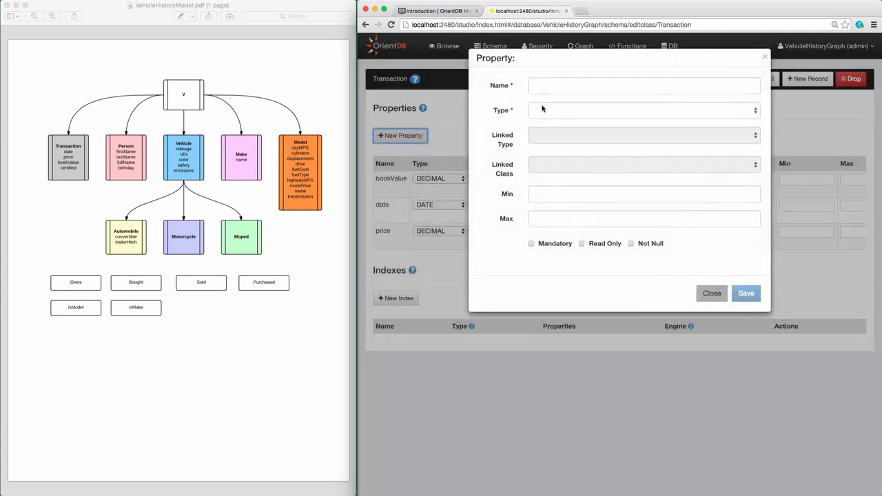
pyautogui.click(557, 86)
pyautogui.write('certified')
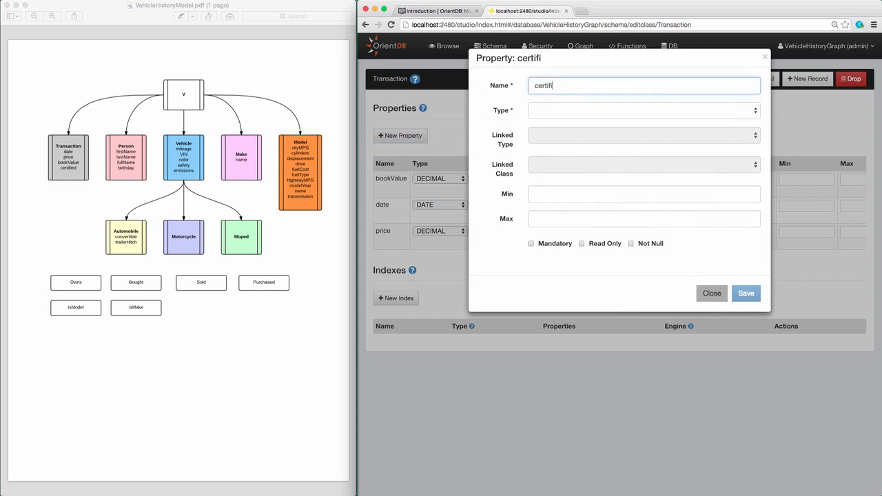
pyautogui.click(561, 112)
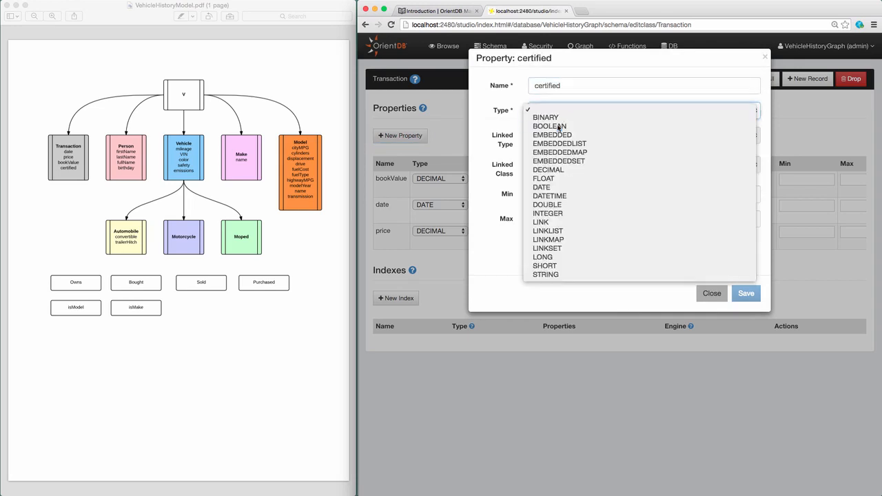
pyautogui.click(560, 127)
pyautogui.click(532, 244)
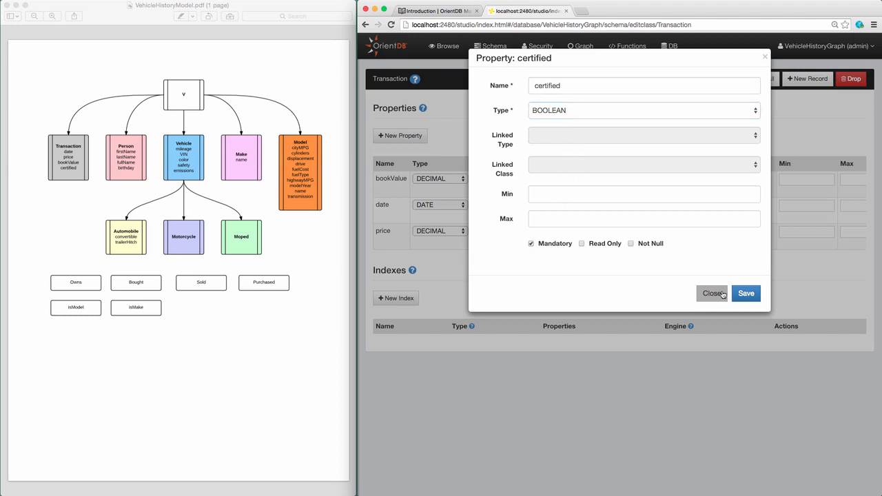
pyautogui.click(746, 293)
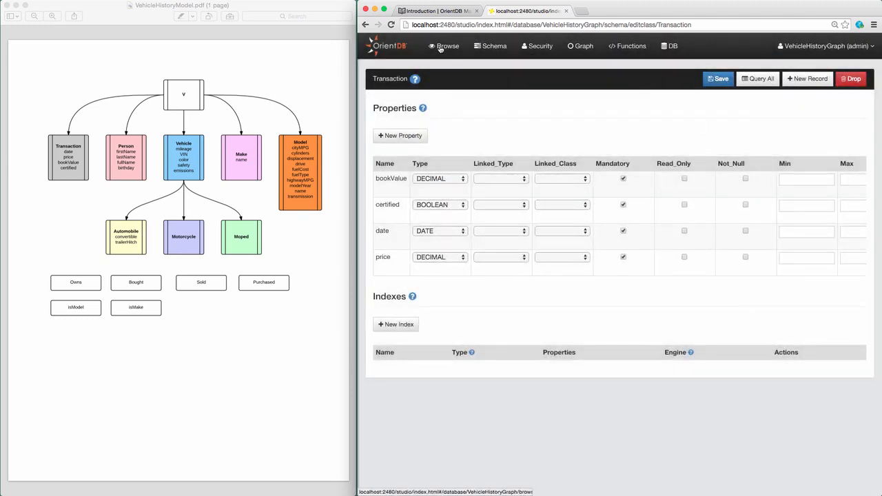
# Step: In the query editor, create classes Person, Vehicle, Make and Model extending V
pyautogui.click(445, 46)
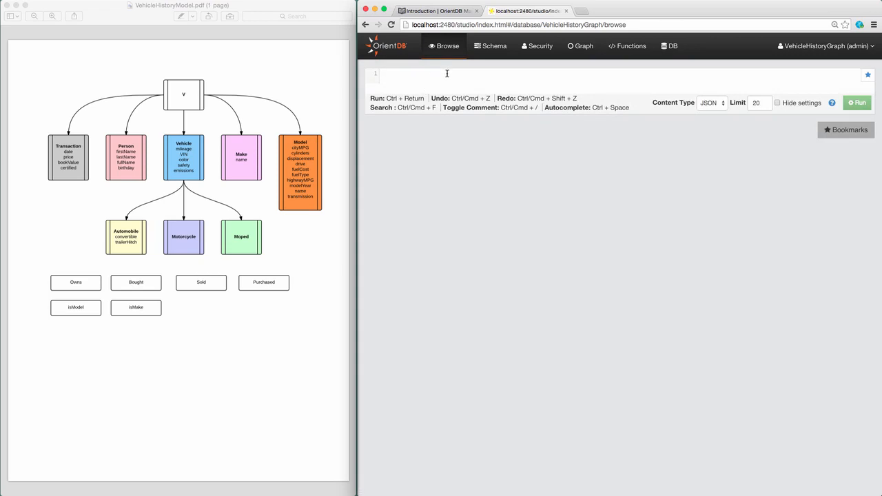
pyautogui.write('create clas')
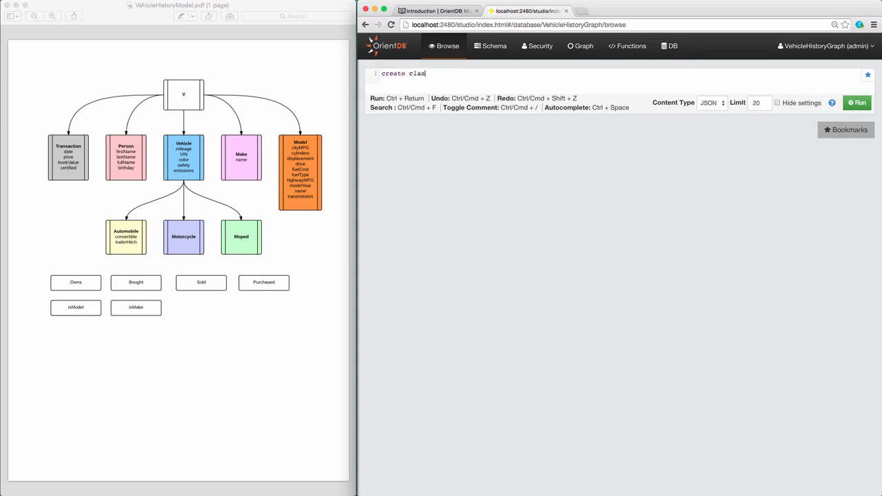
pyautogui.write('s Person extends V')
pyautogui.hotkey('ctrl', 'Return')
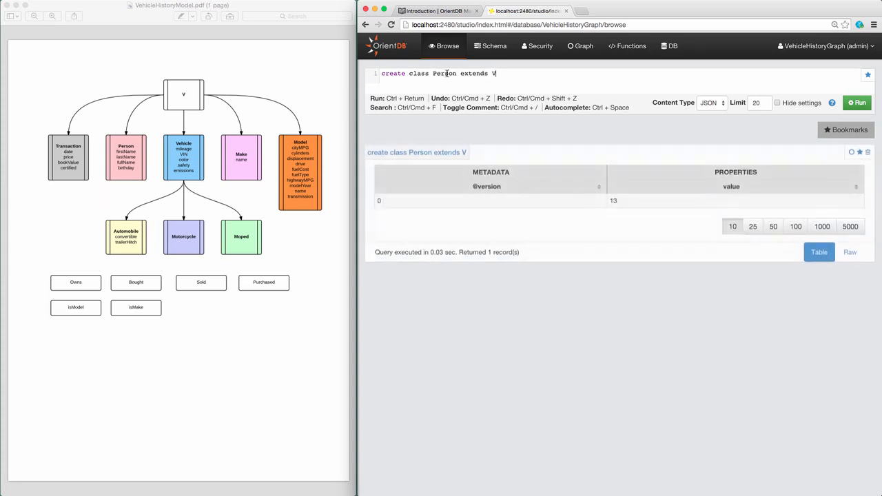
pyautogui.doubleClick(445, 74)
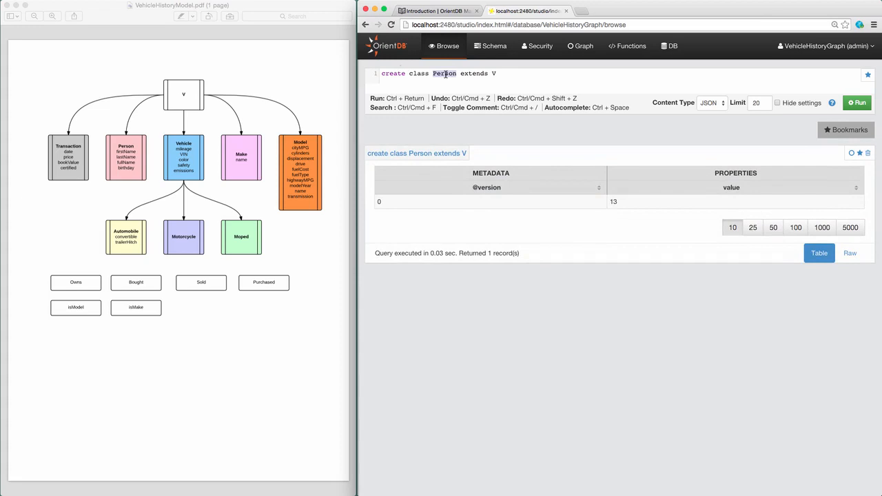
pyautogui.write('Ver')
pyautogui.press('BackSpace')
pyautogui.write('hicle')
pyautogui.hotkey('ctrl', 'Return')
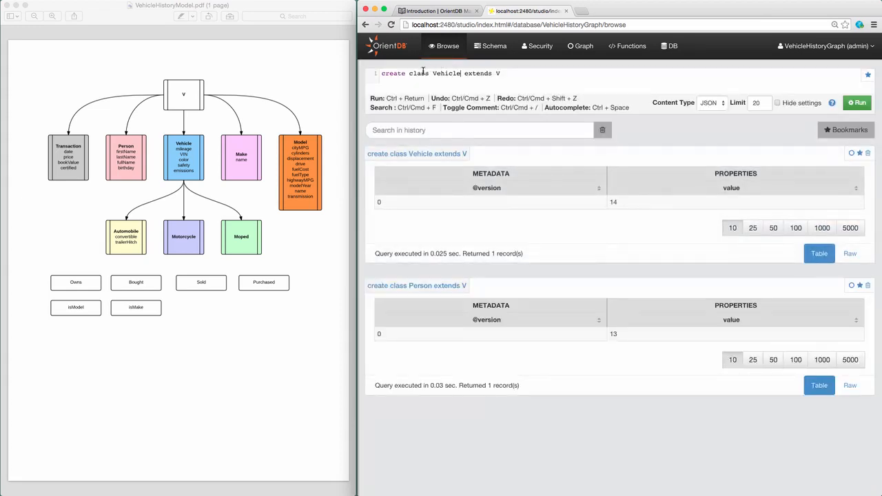
pyautogui.doubleClick(445, 75)
pyautogui.write('Make')
pyautogui.hotkey('ctrl', 'Return')
pyautogui.doubleClick(439, 74)
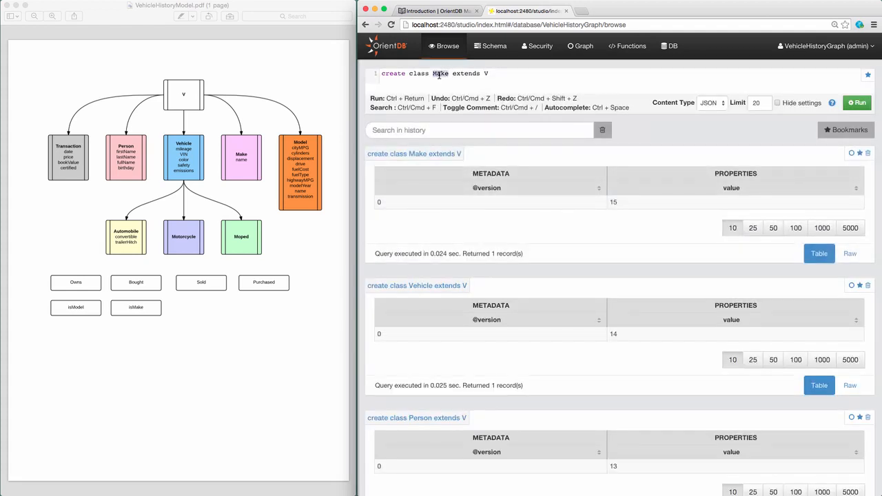
pyautogui.write('Model')
pyautogui.hotkey('ctrl', 'Return')
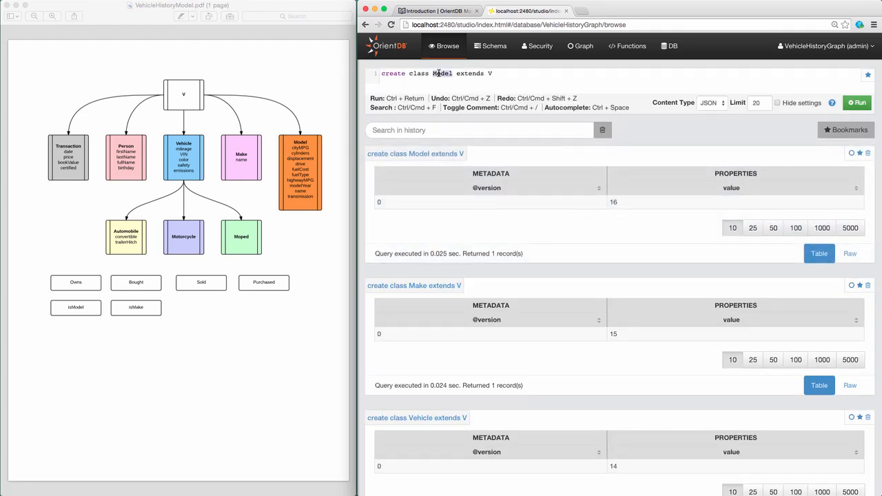
# Step: Create classes Automobile, Motorcycle and Moped extending Vehicle
pyautogui.write('Automobil')
pyautogui.write('ehicle')
pyautogui.hotkey('ctrl', 'Return')
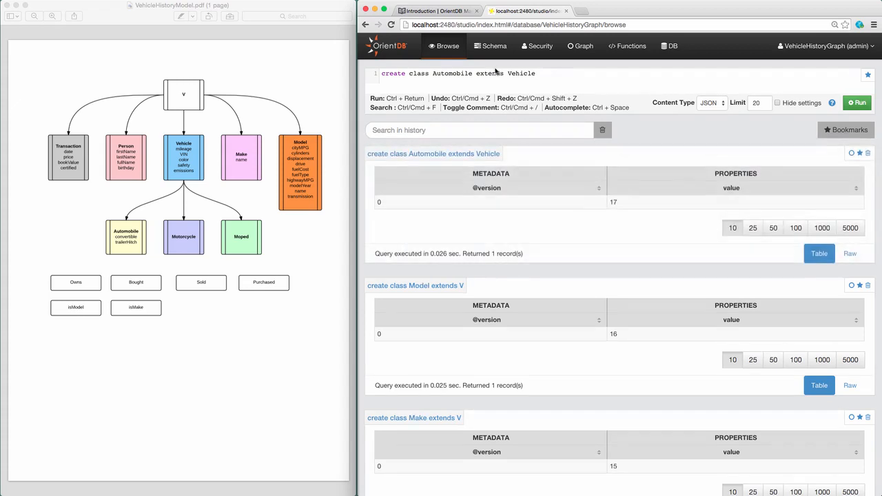
pyautogui.doubleClick(459, 74)
pyautogui.write('Motorcycle')
pyautogui.hotkey('ctrl', 'Return')
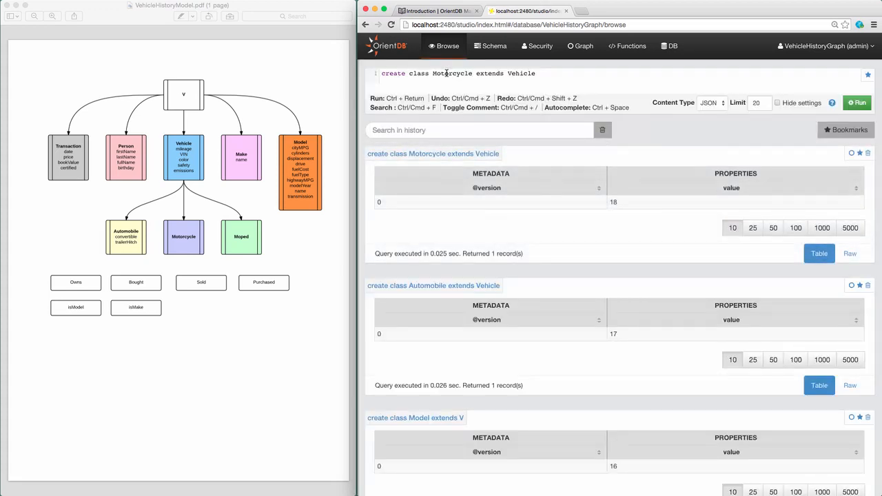
pyautogui.doubleClick(447, 74)
pyautogui.write('Moped')
pyautogui.hotkey('ctrl', 'Return')
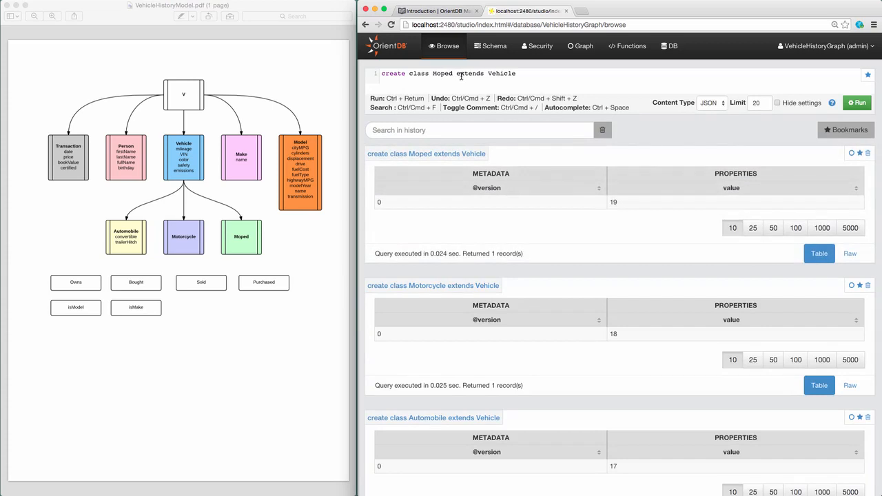
# Step: Create edge classes Owns, Bought and Sold, each extending E
pyautogui.moveTo(433, 73); pyautogui.dragTo(527, 73)
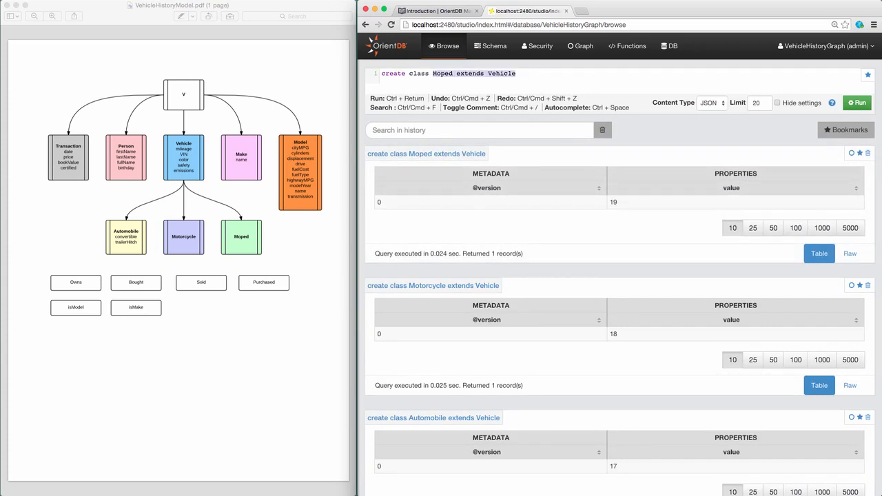
pyautogui.write('Owns')
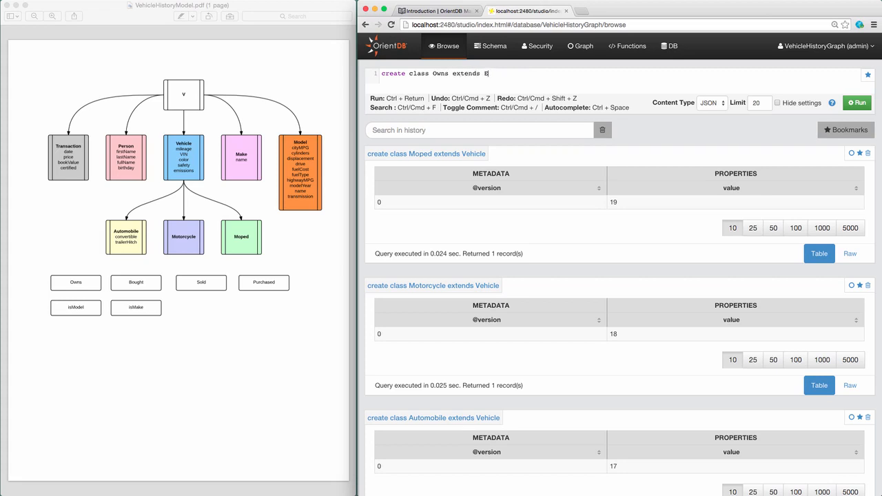
pyautogui.hotkey('ctrl', 'Return')
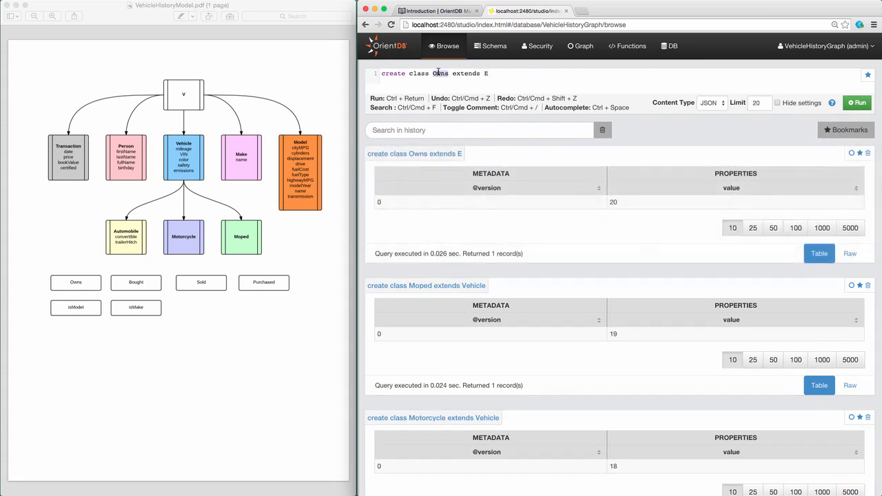
pyautogui.write('Bought')
pyautogui.hotkey('ctrl', 'Return')
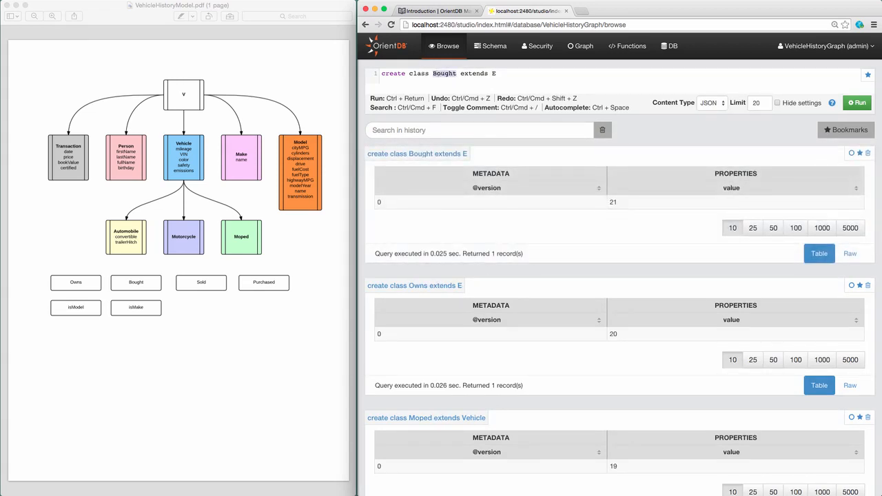
pyautogui.write('Sold')
pyautogui.hotkey('ctrl', 'Return')
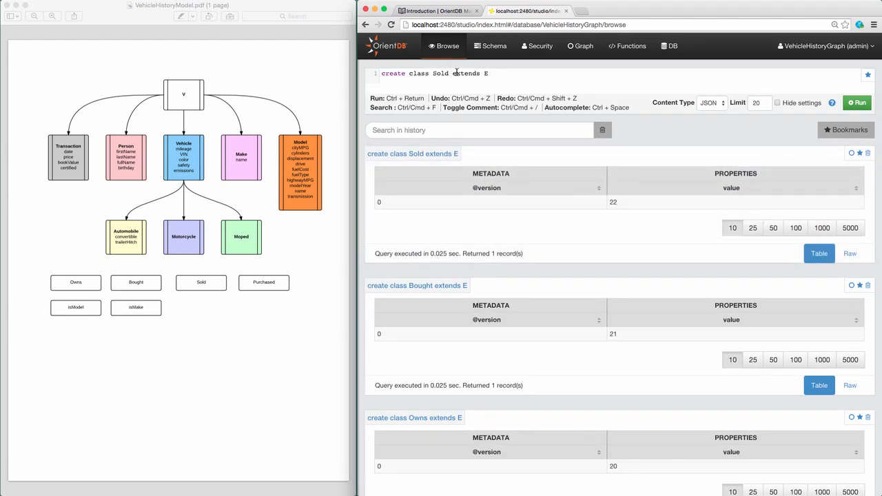
# Step: Create edge classes Purchased, isModel and isMake, each extending E
pyautogui.write('Purchased')
pyautogui.hotkey('ctrl', 'Return')
pyautogui.doubleClick(453, 74)
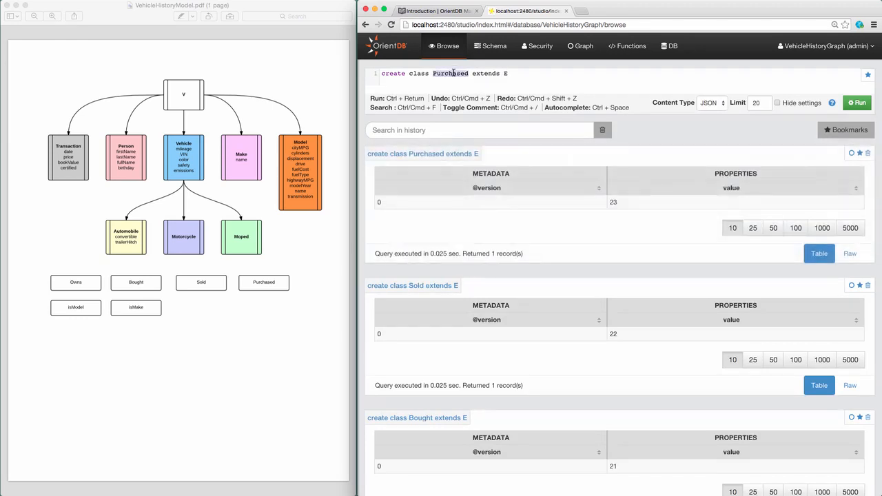
pyautogui.write('isModel')
pyautogui.hotkey('ctrl', 'Return')
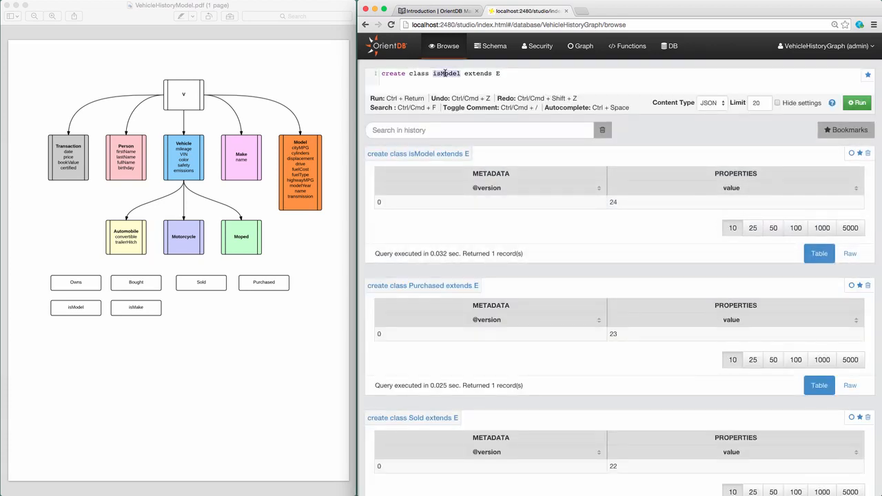
pyautogui.write('isMake')
pyautogui.hotkey('ctrl', 'Return')
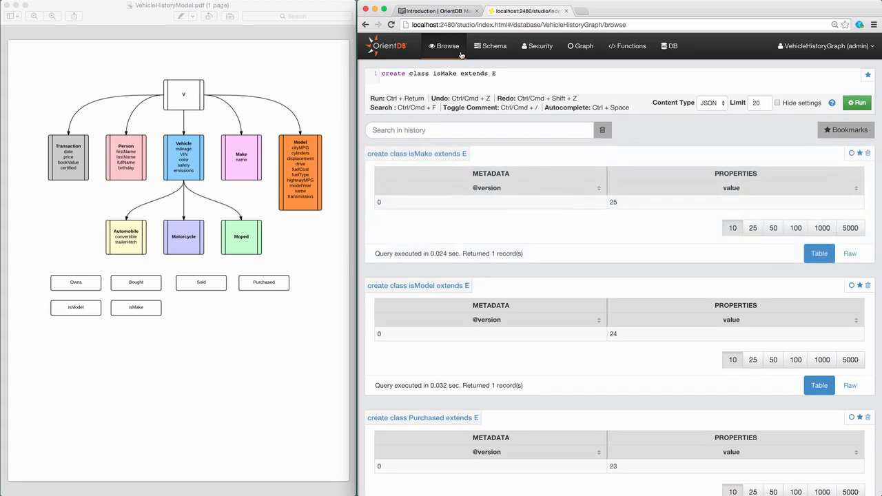
pyautogui.click(489, 46)
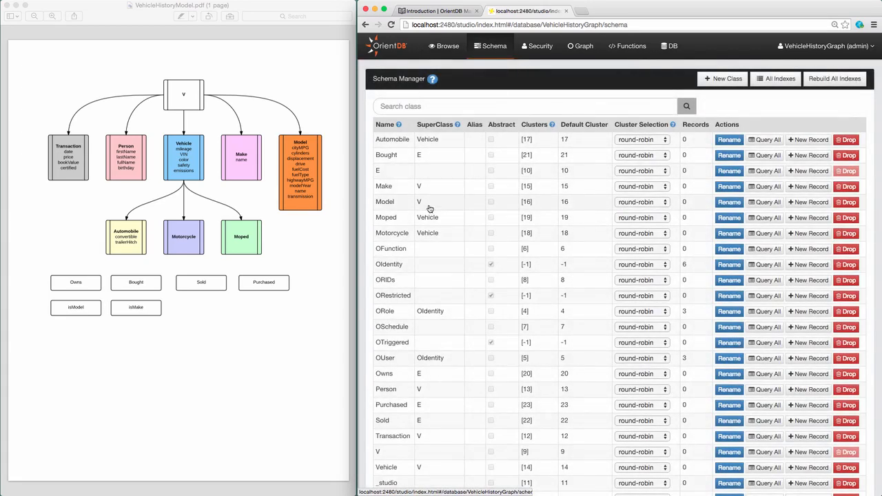
pyautogui.scroll(-3, 429, 208)
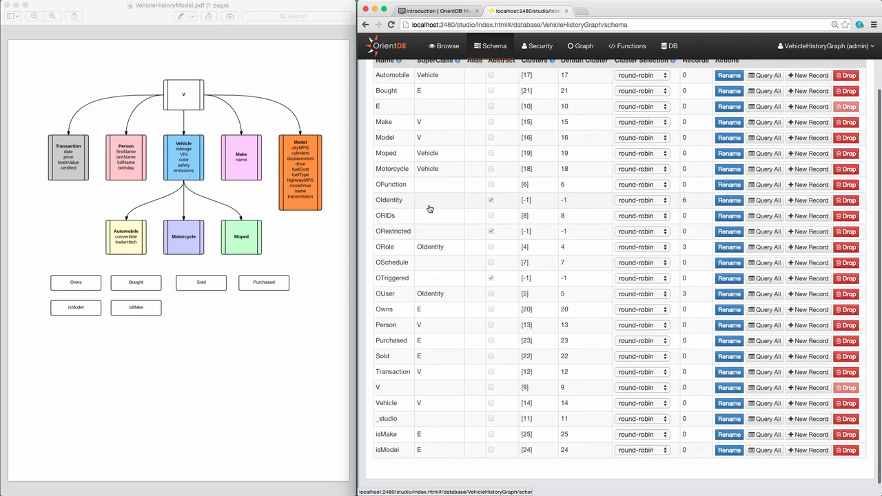
pyautogui.scroll(3, 430, 208)
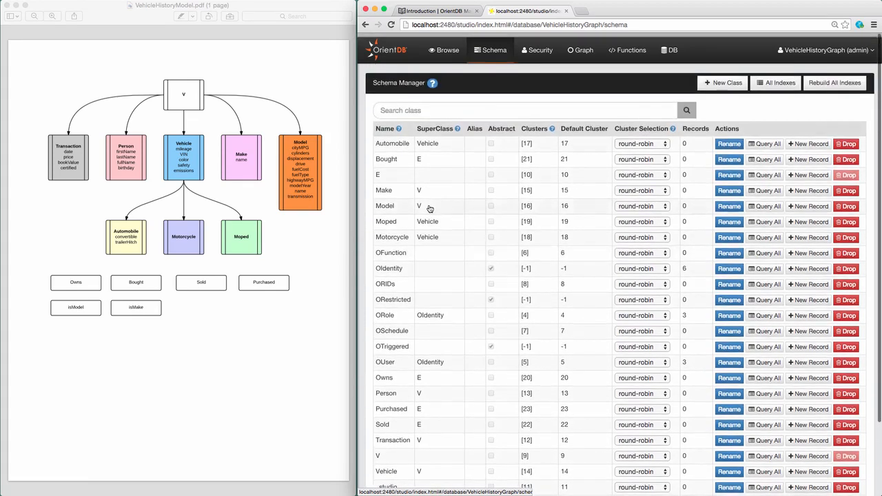
pyautogui.click(446, 48)
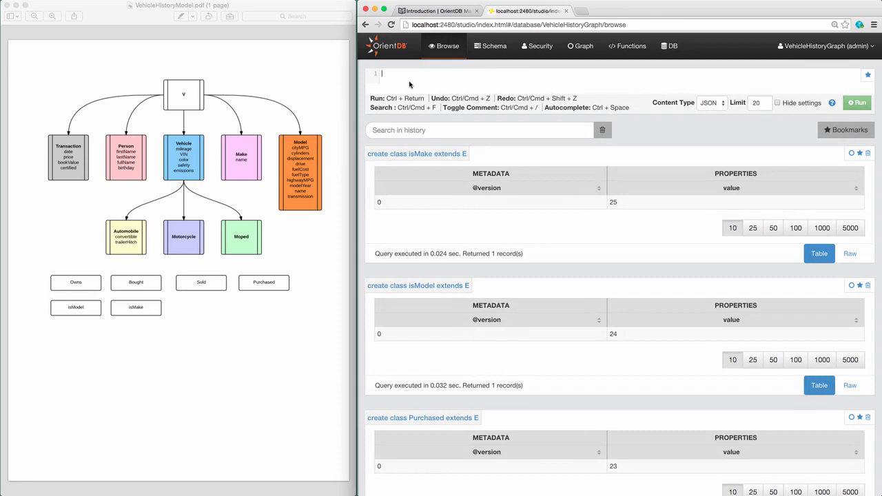
# Step: Create Person string properties firstName, lastName, fullName and a date property birthday
pyautogui.write('create ')
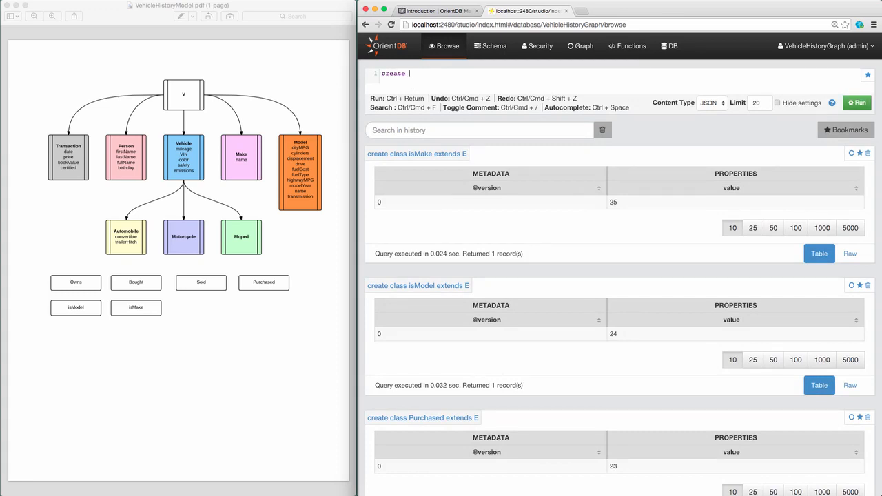
pyautogui.write('property Person.firstName str')
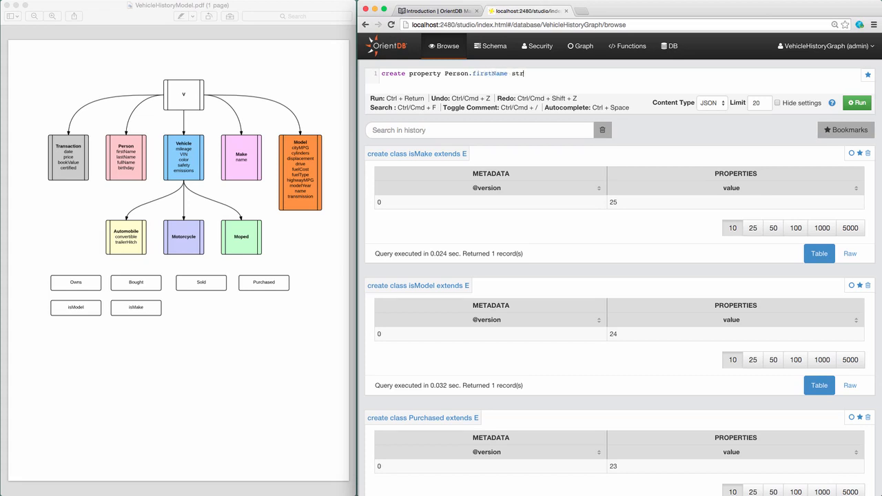
pyautogui.write('ing')
pyautogui.hotkey('ctrl', 'Return')
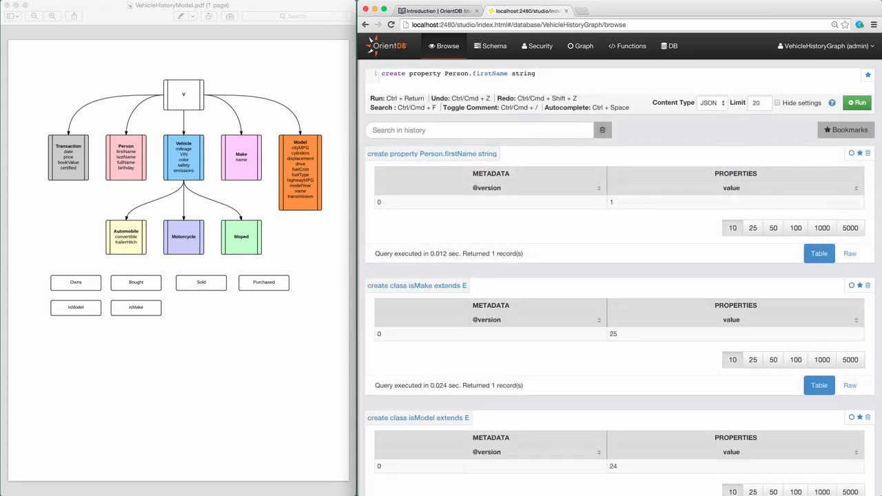
pyautogui.doubleClick(484, 74)
pyautogui.write('lastName')
pyautogui.hotkey('ctrl', 'Return')
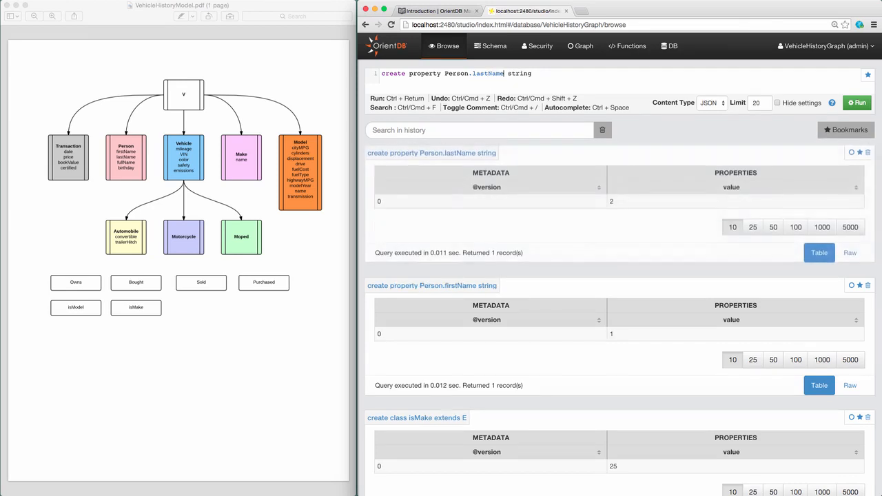
pyautogui.doubleClick(488, 73)
pyautogui.write('full')
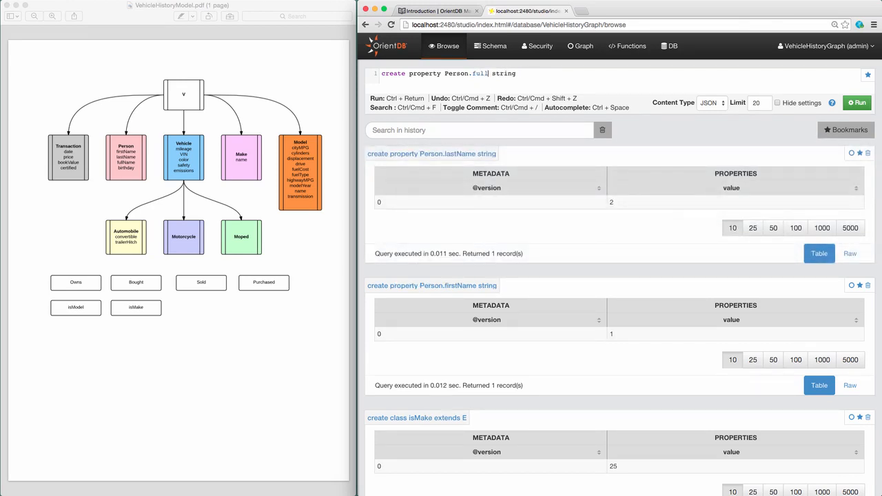
pyautogui.write('Name')
pyautogui.hotkey('ctrl', 'Return')
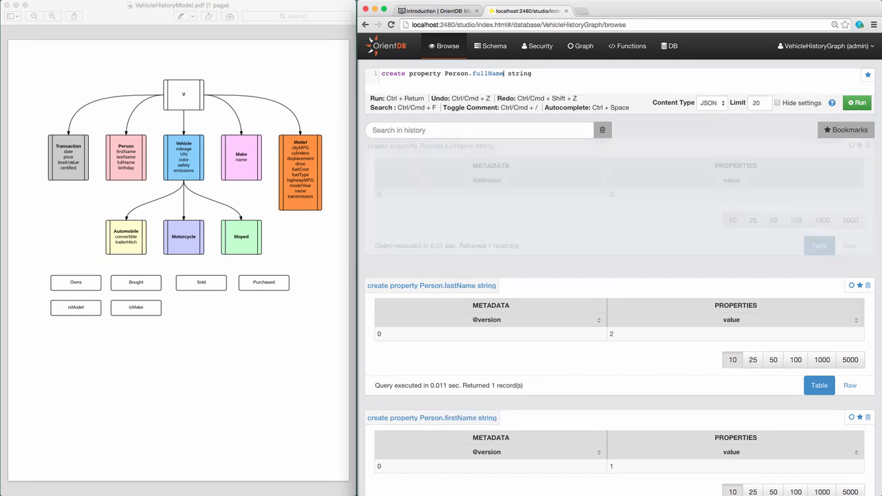
pyautogui.doubleClick(481, 73)
pyautogui.write('thday')
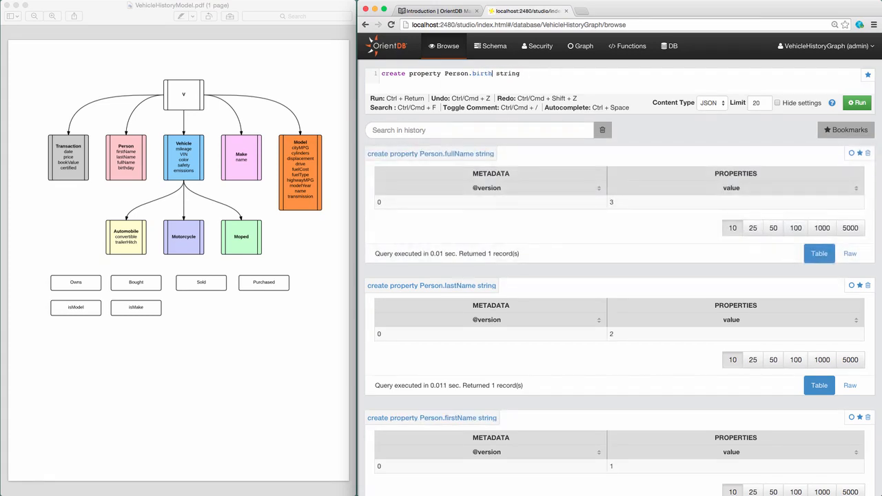
pyautogui.doubleClick(520, 73)
pyautogui.write('date')
pyautogui.hotkey('ctrl', 'Return')
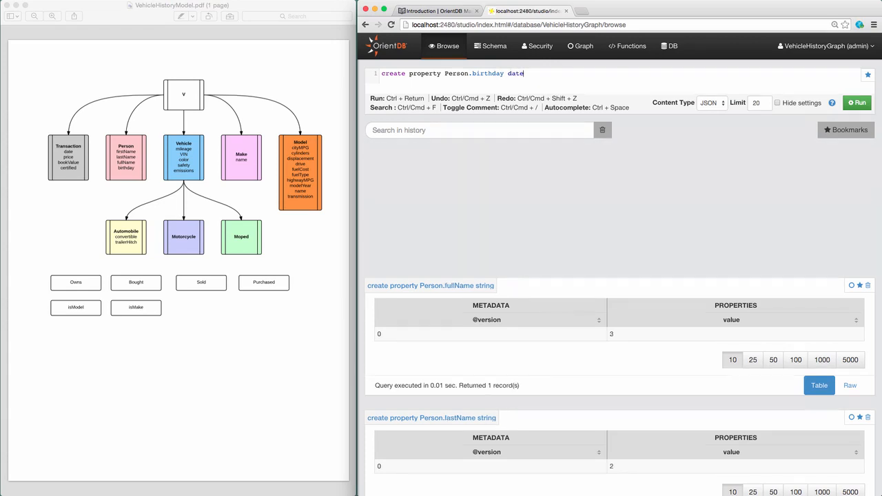
# Step: Create Vehicle properties mileage as integer, and VIN and color as strings
pyautogui.moveTo(445, 73); pyautogui.dragTo(573, 74)
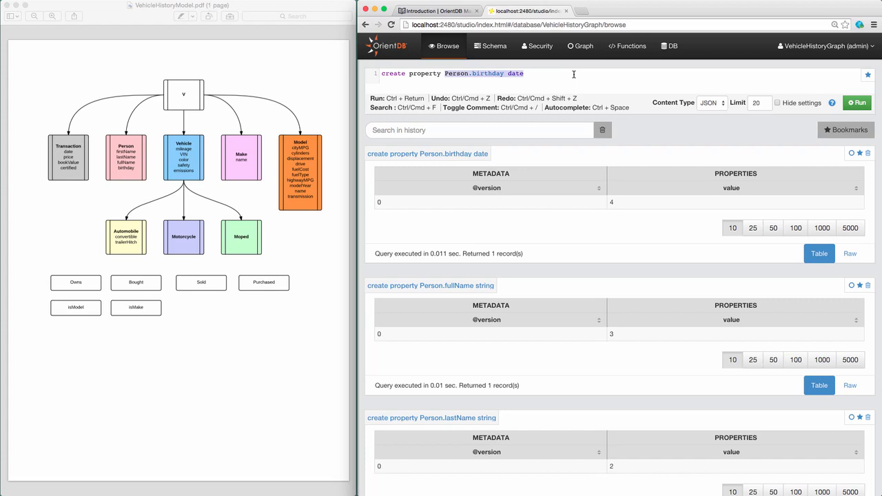
pyautogui.write('Ve')
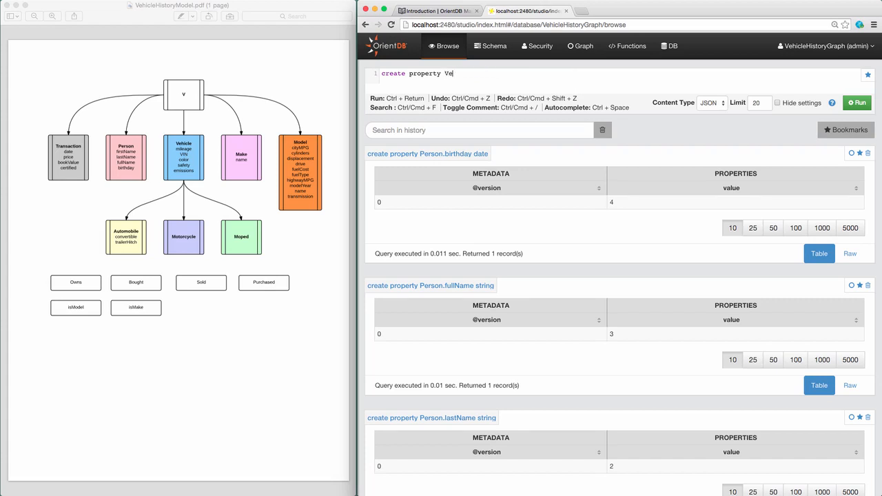
pyautogui.write('rhicle.mileage integer')
pyautogui.hotkey('ctrl', 'Return')
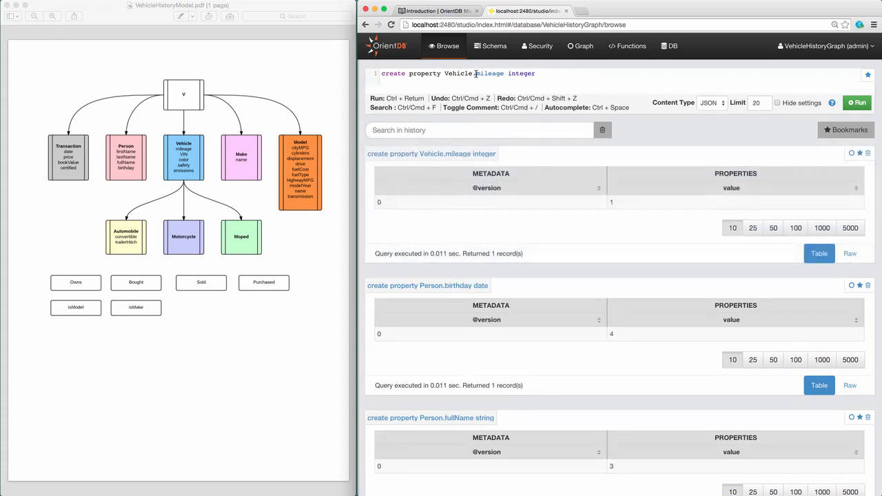
pyautogui.moveTo(476, 74); pyautogui.dragTo(593, 87)
pyautogui.write('VIN string')
pyautogui.hotkey('ctrl', 'Return')
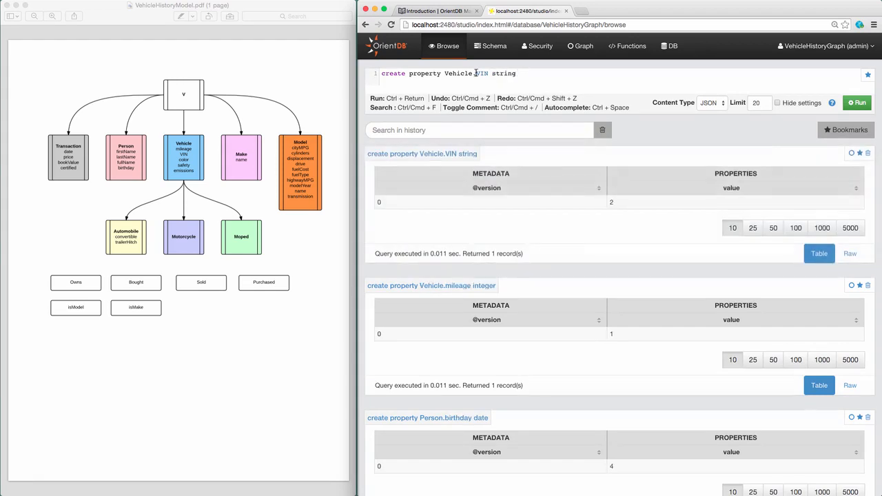
pyautogui.moveTo(476, 73); pyautogui.dragTo(488, 73)
pyautogui.write('color')
pyautogui.hotkey('ctrl', 'Return')
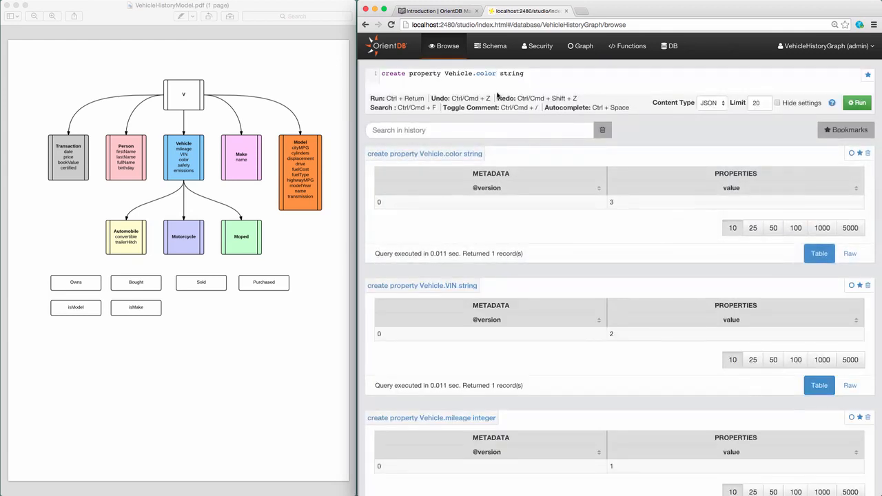
# Step: Create boolean Vehicle properties saftey and emissions, then enter the Make.name string definition
pyautogui.doubleClick(480, 73)
pyautogui.write('saftey')
pyautogui.doubleClick(509, 73)
pyautogui.write('boolean')
pyautogui.hotkey('ctrl', 'Return')
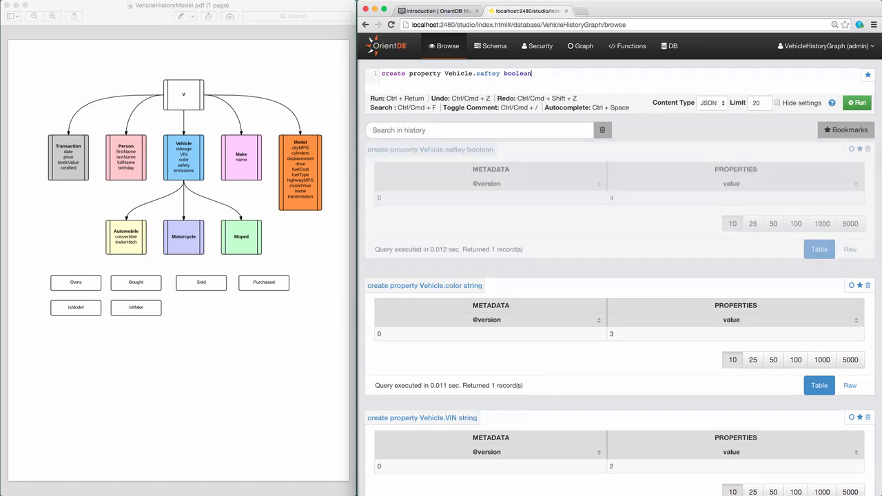
pyautogui.doubleClick(487, 73)
pyautogui.write('emissions')
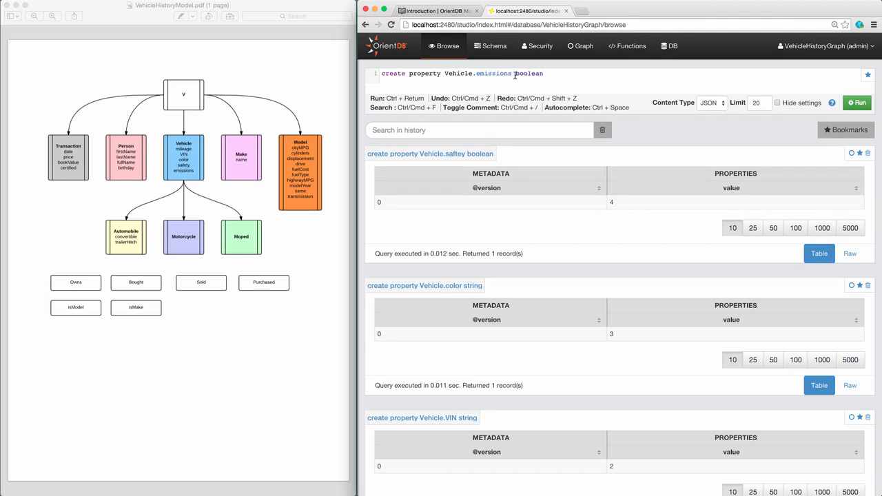
pyautogui.hotkey('ctrl', 'Return')
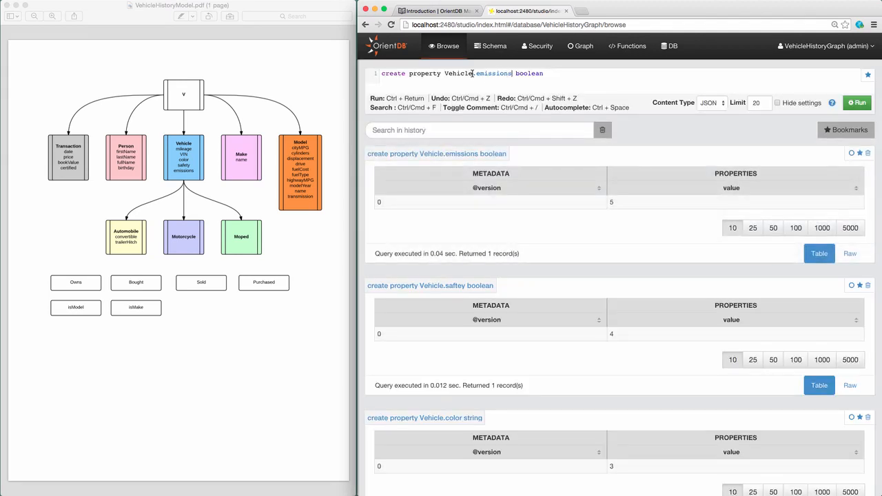
pyautogui.moveTo(445, 72); pyautogui.dragTo(587, 85)
pyautogui.write('Make.name string')
# Step: Create the Make.name string property and the Model.cityMPG decimal property
pyautogui.hotkey('ctrl', 'Return')
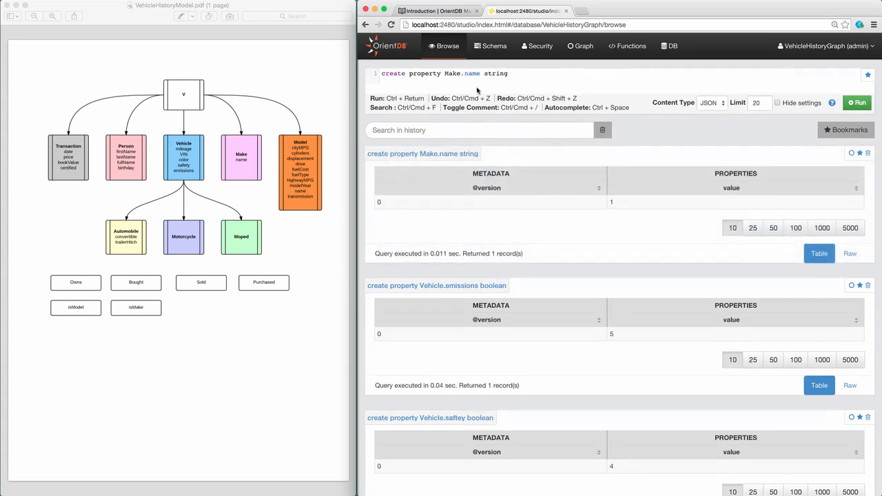
pyautogui.moveTo(445, 73); pyautogui.dragTo(548, 77)
pyautogui.write('Model.cityMPG decimal')
pyautogui.hotkey('ctrl', 'Return')
# Step: Create Model string properties cylinders, displacement and drive
pyautogui.moveTo(468, 72); pyautogui.dragTo(595, 86)
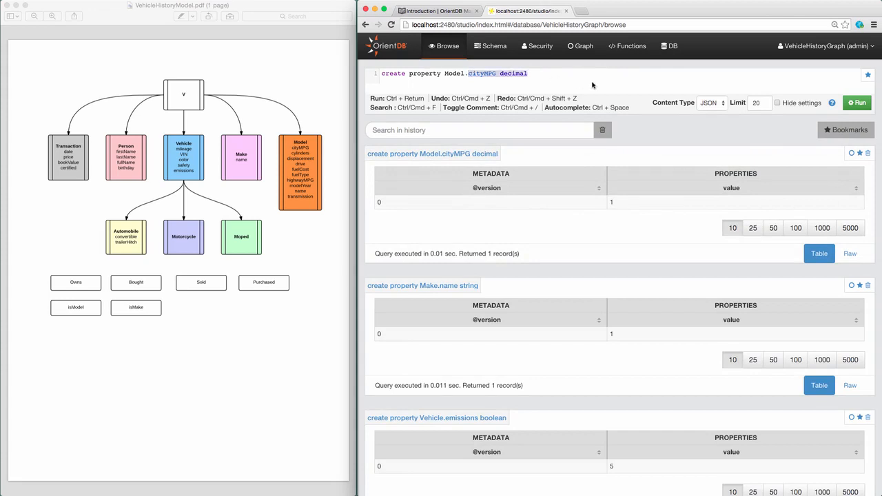
pyautogui.write('cy')
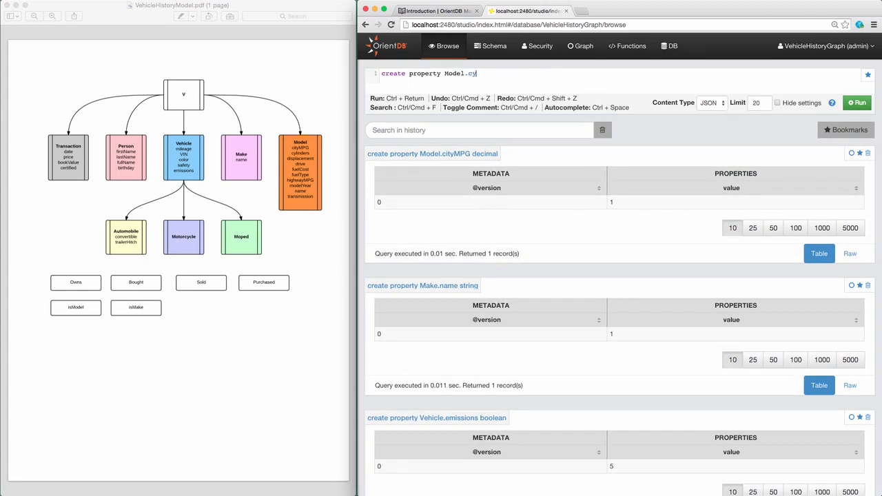
pyautogui.write('linders')
pyautogui.write('string')
pyautogui.hotkey('ctrl', 'Return')
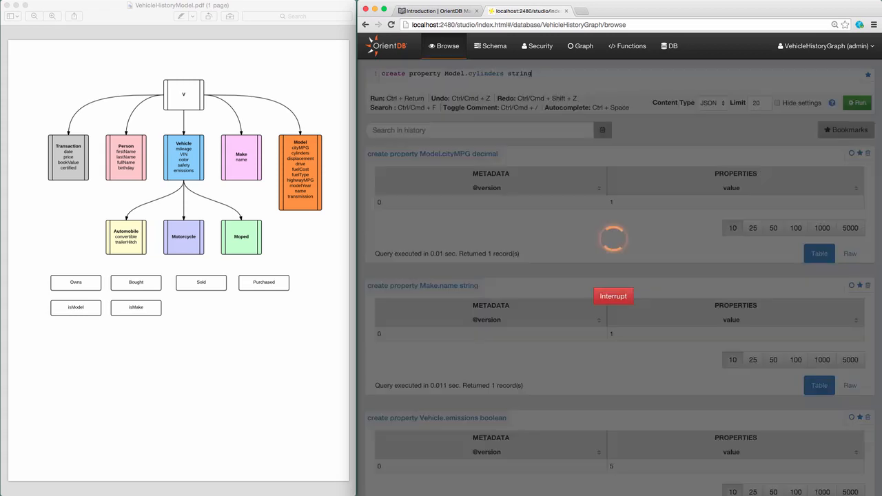
pyautogui.doubleClick(473, 73)
pyautogui.write('displa')
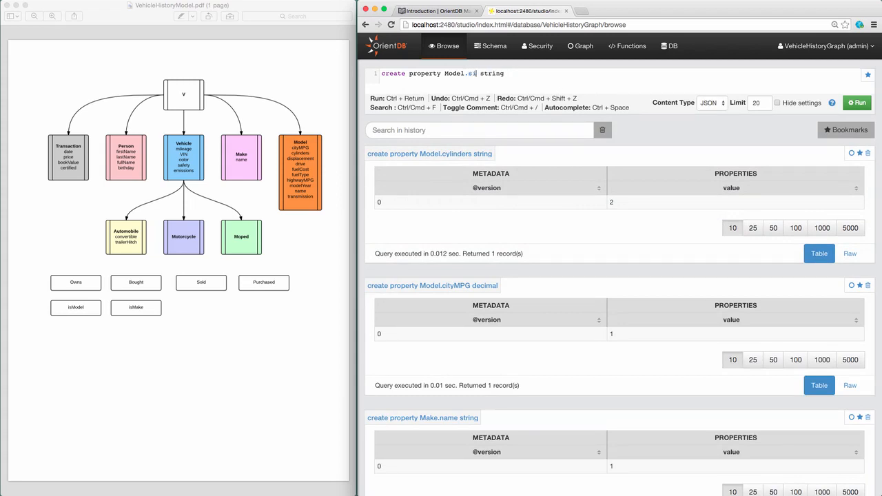
pyautogui.write('cement')
pyautogui.hotkey('ctrl', 'Return')
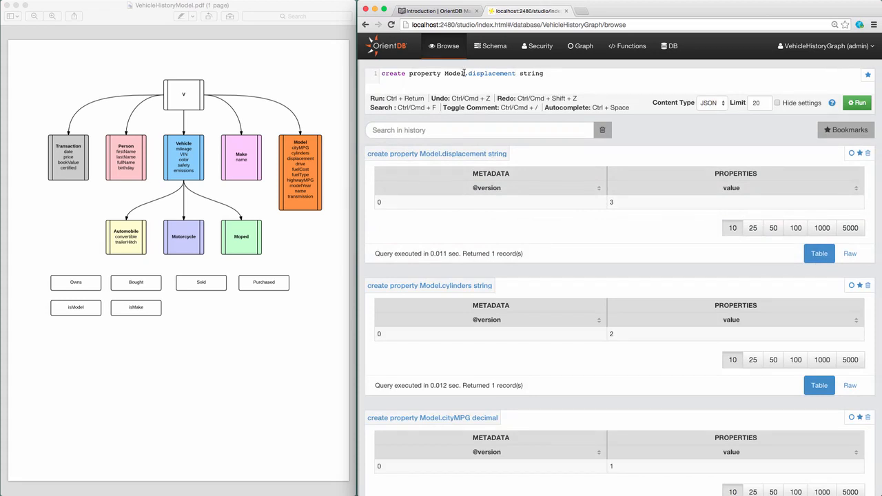
pyautogui.doubleClick(491, 73)
pyautogui.write('drive')
pyautogui.press('Return')
pyautogui.press('BackSpace')
pyautogui.hotkey('ctrl', 'Return')
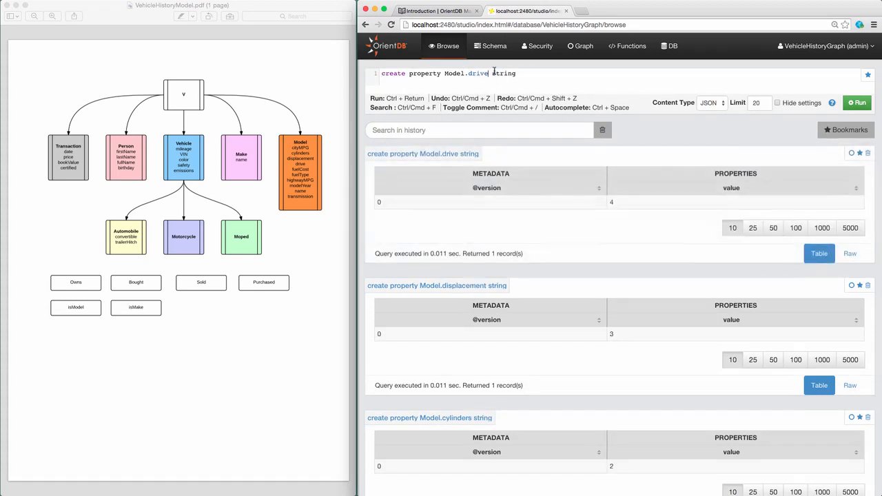
pyautogui.doubleClick(479, 73)
# Step: Create Model.fuelCost as decimal and Model.fuelType as string
pyautogui.write('fuelCost')
pyautogui.doubleClick(514, 73)
pyautogui.write('decimal')
pyautogui.hotkey('ctrl', 'Return')
pyautogui.moveTo(482, 73); pyautogui.dragTo(562, 77)
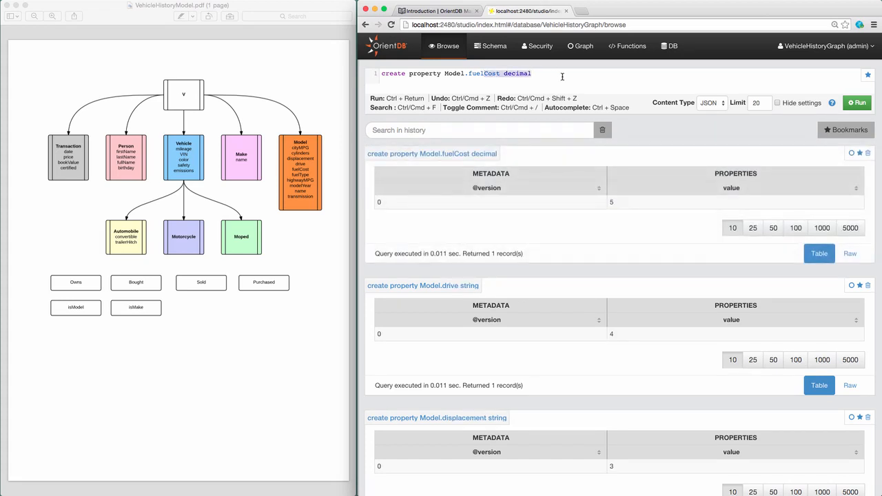
pyautogui.write('Type')
pyautogui.write('pe')
pyautogui.write(' string')
pyautogui.hotkey('ctrl', 'Return')
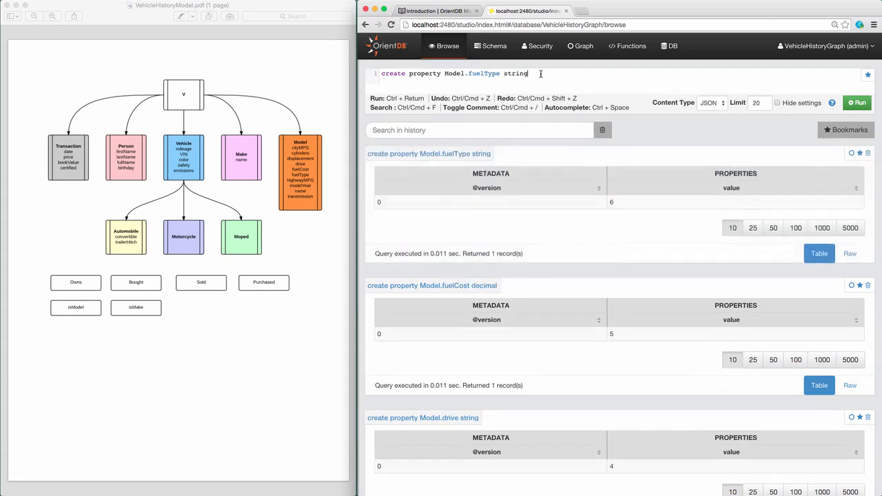
# Step: Create Model.highwayMPG as decimal and Model.modelYear as integer
pyautogui.moveTo(469, 73); pyautogui.dragTo(586, 74)
pyautogui.write('highwayMPG decimal')
pyautogui.hotkey('ctrl', 'Return')
pyautogui.moveTo(469, 73); pyautogui.dragTo(559, 73)
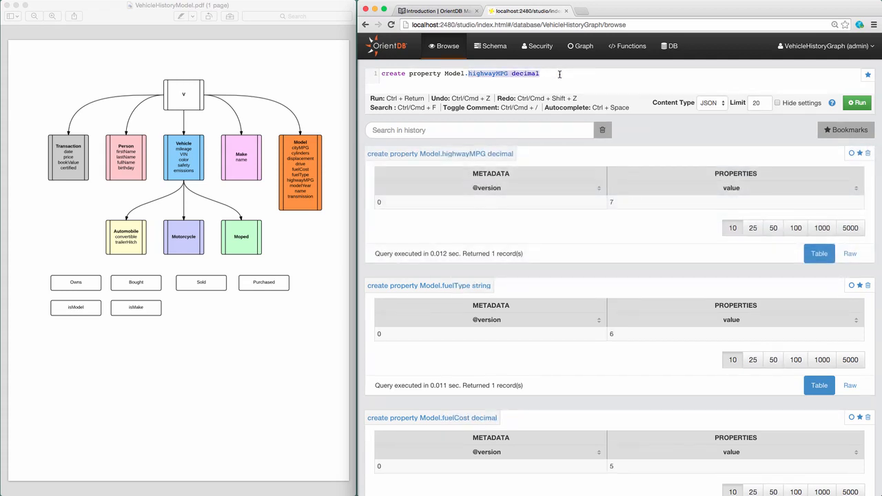
pyautogui.write('modelyear')
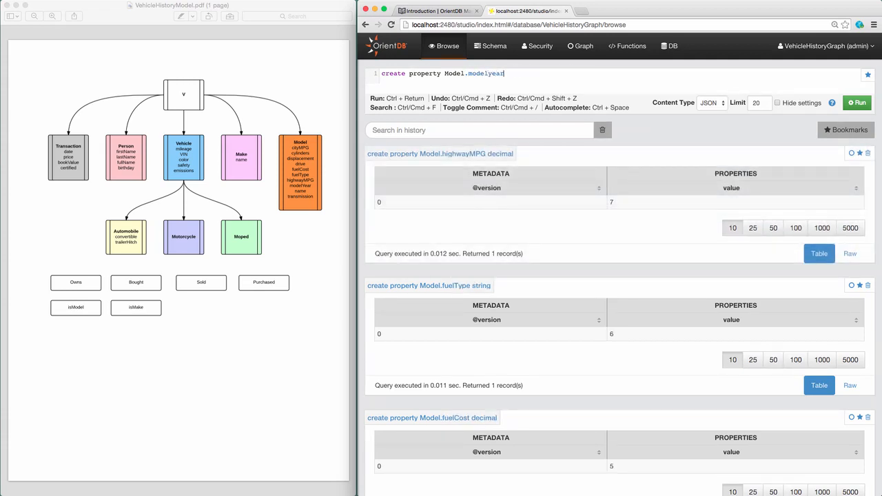
pyautogui.press('BackSpace')
pyautogui.press('BackSpace')
pyautogui.press('BackSpace')
pyautogui.write('Year integer')
pyautogui.hotkey('ctrl', 'Return')
# Step: Create Model.name and Model.transmission as strings, then draft the Automobile.convertible boolean query
pyautogui.moveTo(468, 73); pyautogui.dragTo(544, 74)
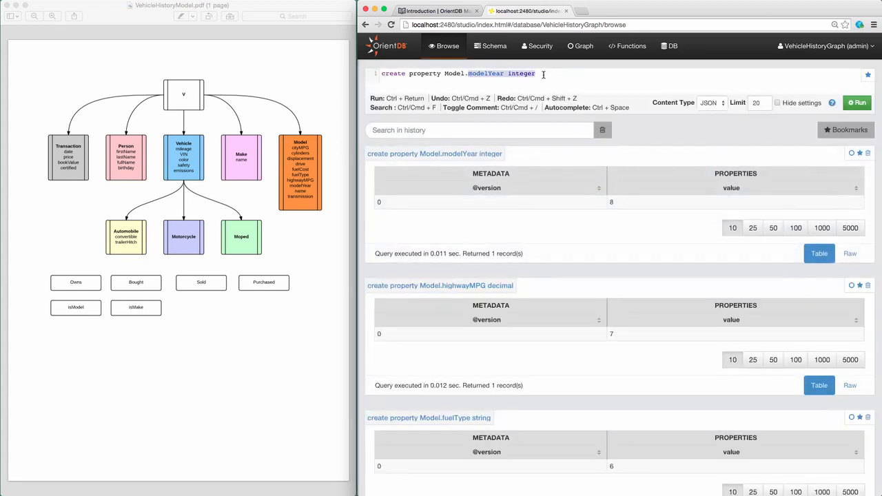
pyautogui.write('name string')
pyautogui.hotkey('ctrl', 'Return')
pyautogui.doubleClick(476, 73)
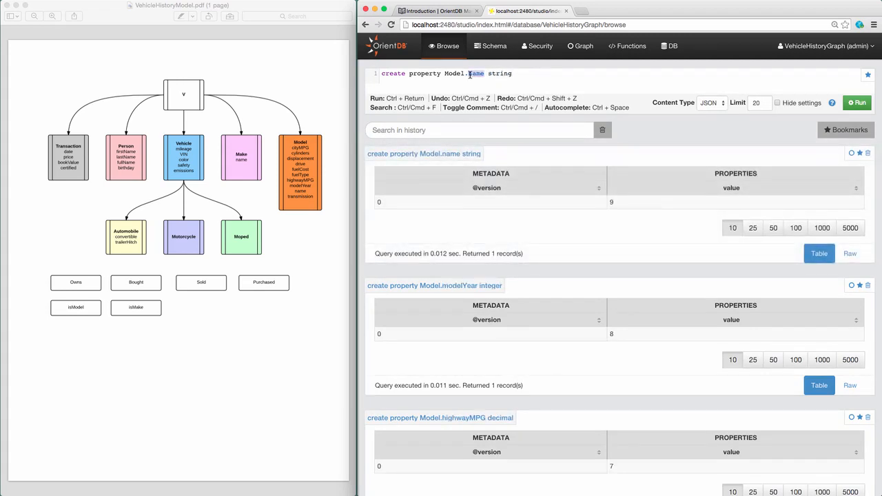
pyautogui.write('transmission')
pyautogui.hotkey('ctrl', 'Return')
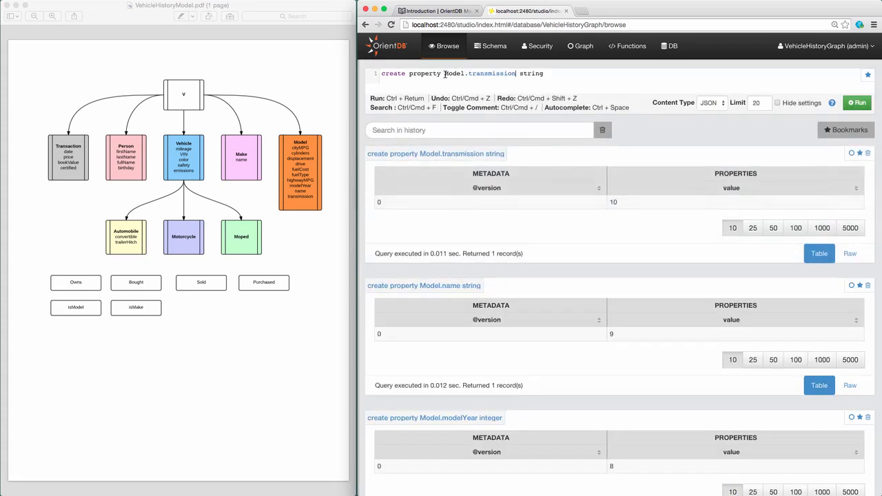
pyautogui.moveTo(444, 74); pyautogui.dragTo(568, 84)
pyautogui.write('Automobile.convertible boolea')
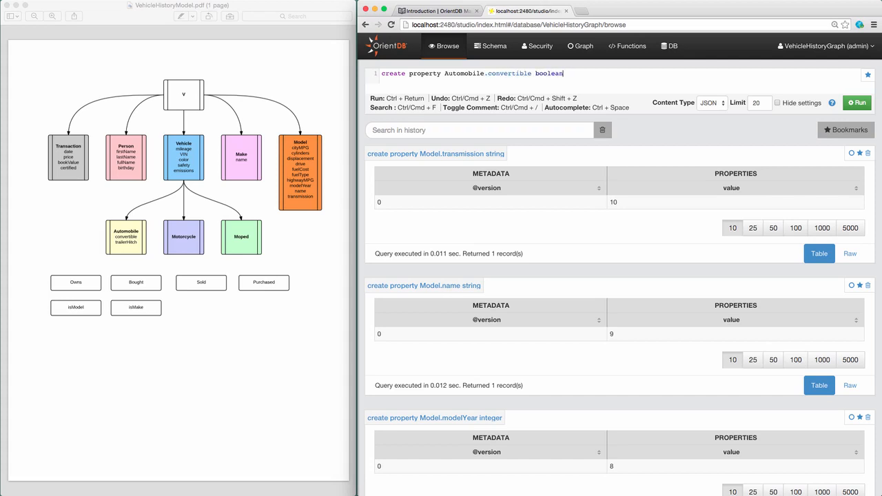
# Step: Create Automobile.convertible and Automobile.trailerHitch as boolean properties
pyautogui.hotkey('ctrl', 'Return')
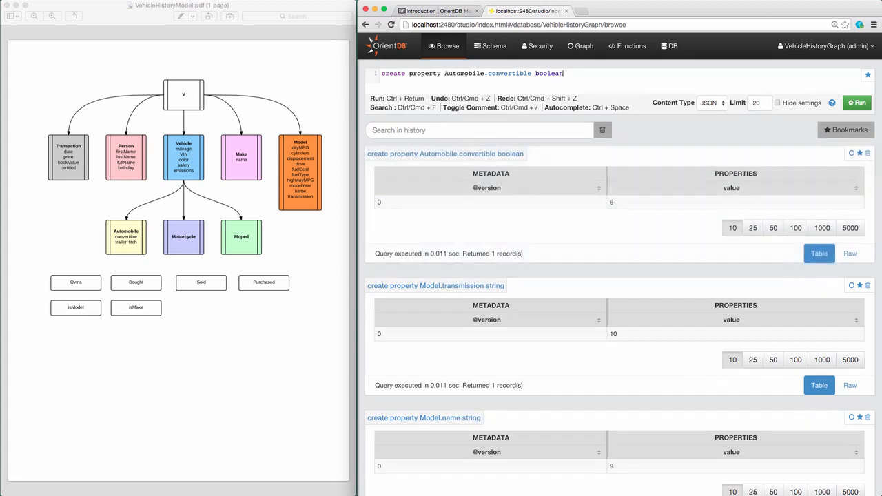
pyautogui.doubleClick(503, 72)
pyautogui.write('trailerHig')
pyautogui.press('BackSpace')
pyautogui.write('tch')
pyautogui.hotkey('ctrl', 'Return')
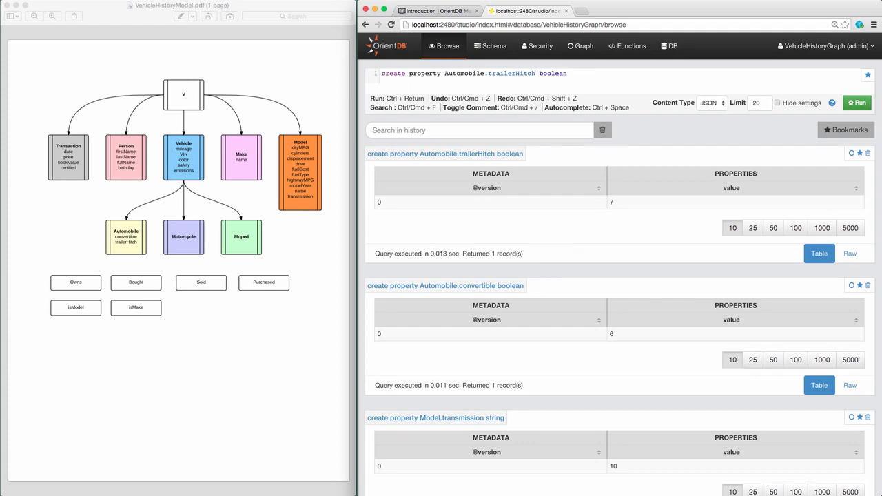
# Step: Mark the Make class's name property Mandatory in Schema, save, and return to the class list
pyautogui.click(495, 47)
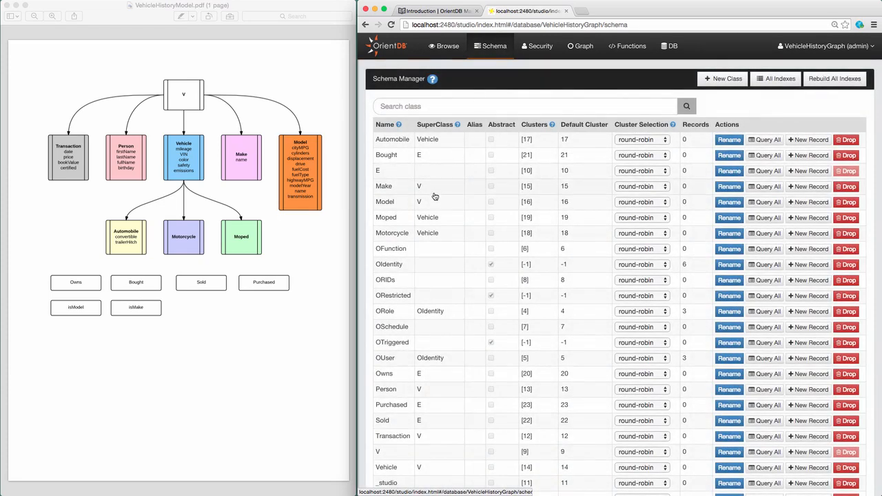
pyautogui.scroll(-3, 420, 196)
pyautogui.click(391, 153)
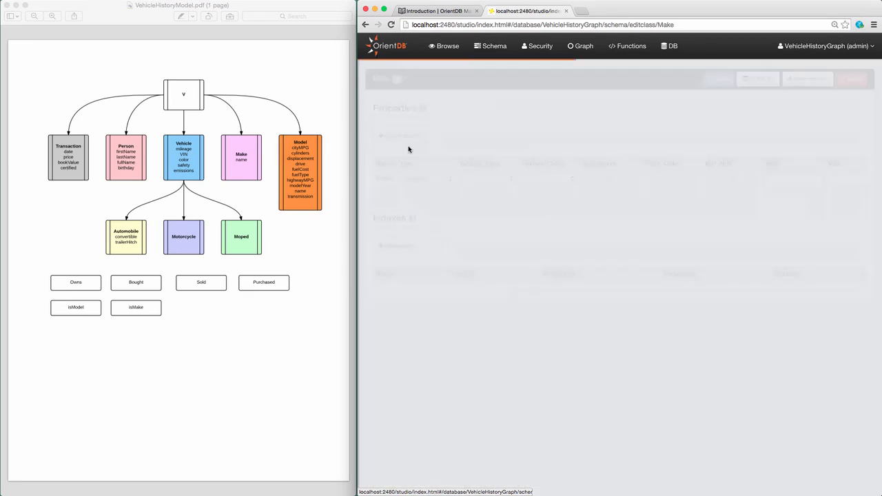
pyautogui.click(611, 179)
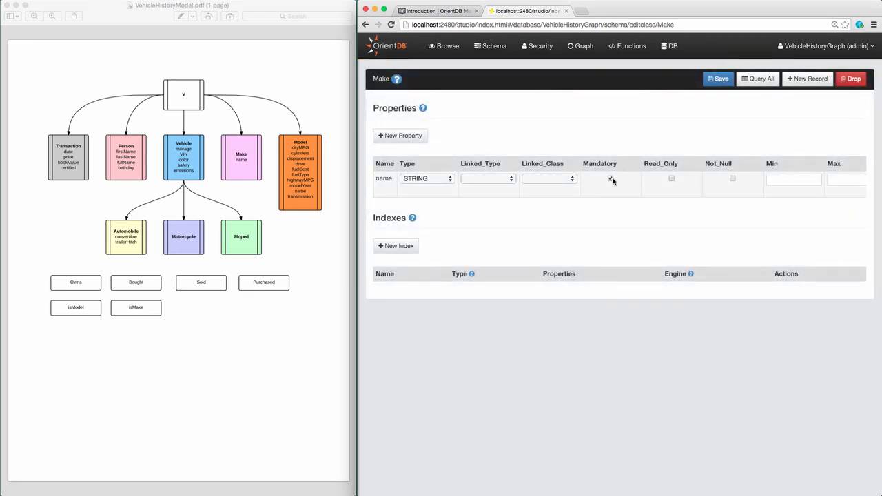
pyautogui.click(720, 80)
pyautogui.click(495, 46)
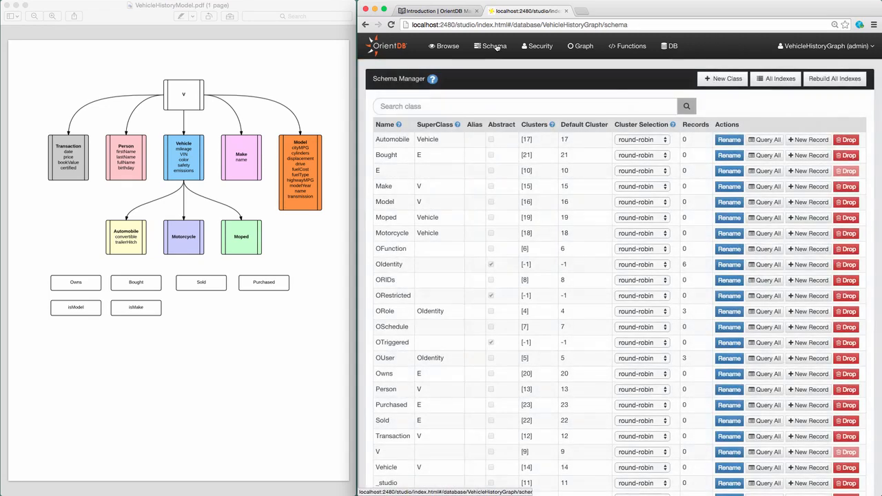
# Step: Tick Mandatory for Model's name and modelYear properties and save the class
pyautogui.click(386, 201)
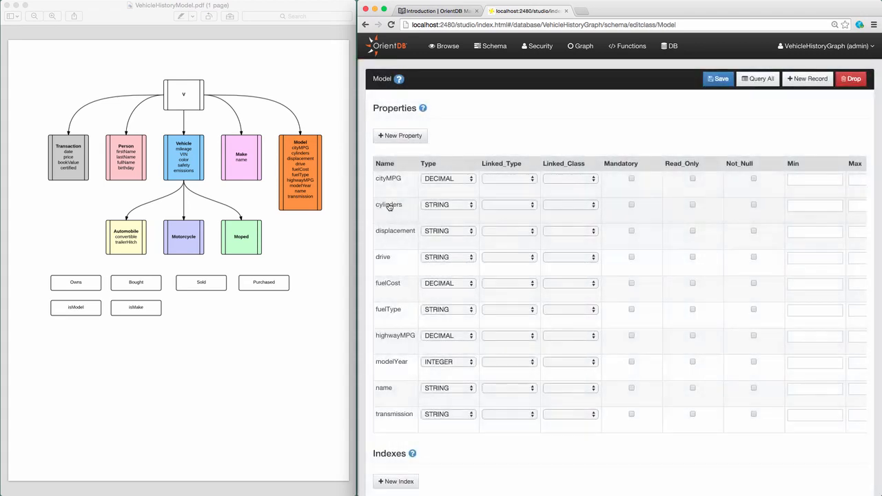
pyautogui.click(632, 388)
pyautogui.click(631, 362)
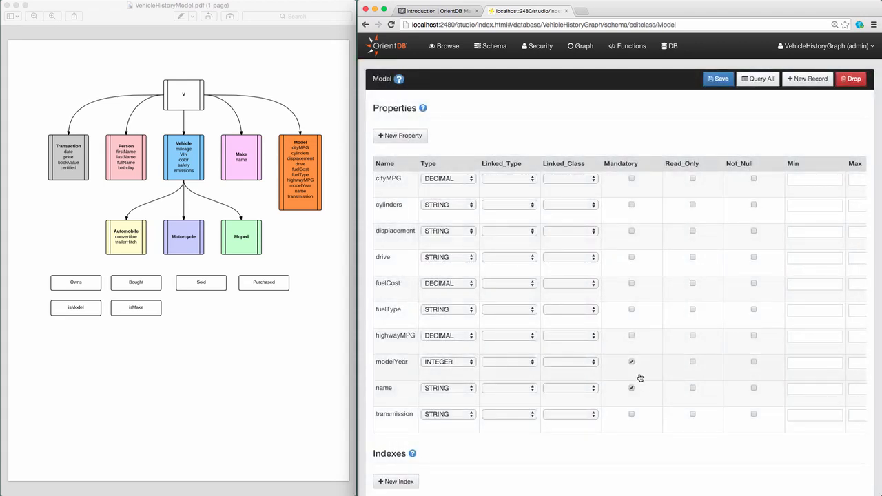
pyautogui.click(720, 82)
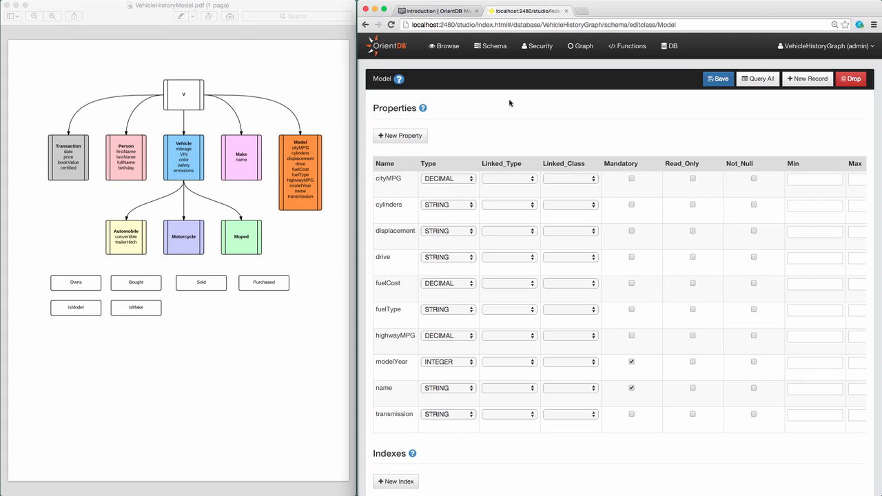
pyautogui.click(96, 7)
# Step: Close the PDF diagram, widen the browser, and start clearing the Browse query history
pyautogui.click(7, 6)
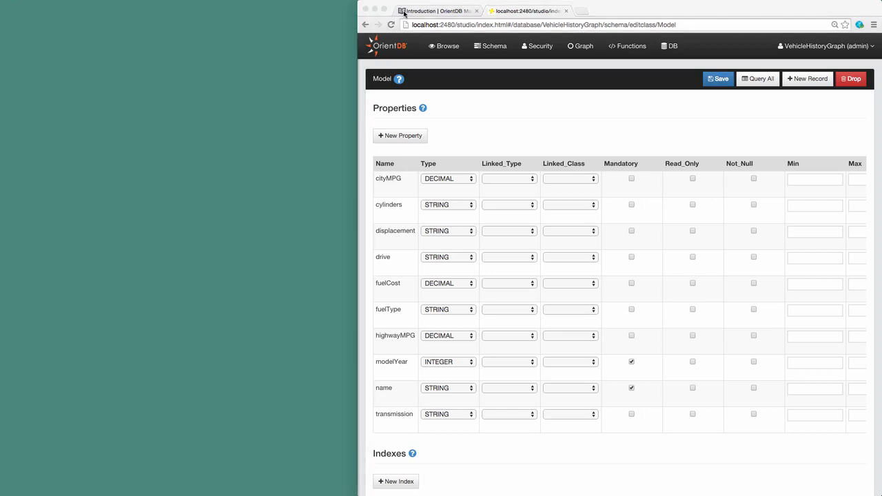
pyautogui.click(365, 24)
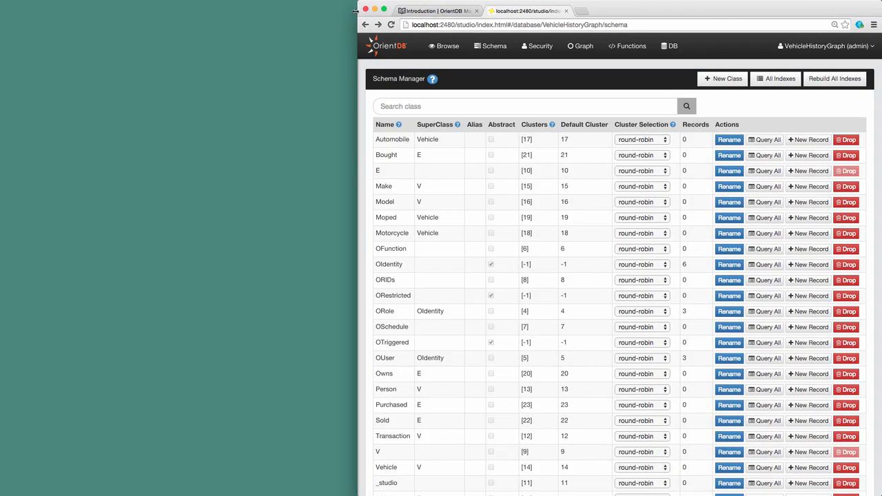
pyautogui.moveTo(358, 31); pyautogui.dragTo(0, 33)
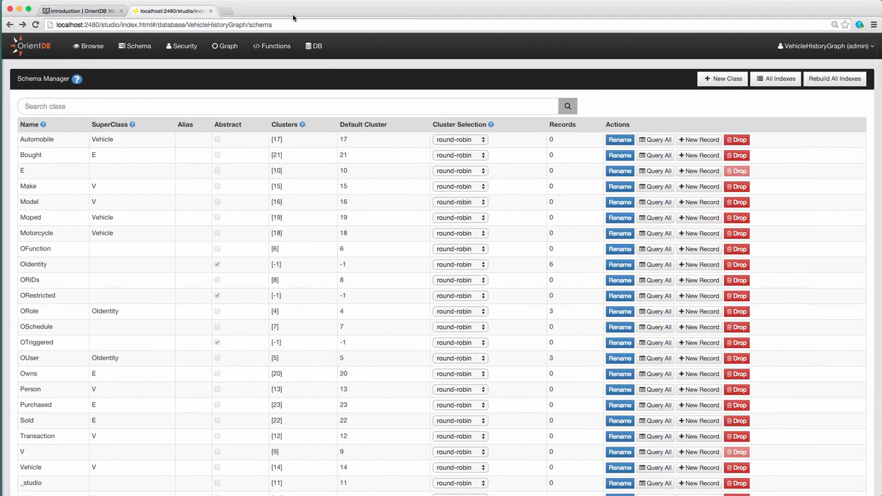
pyautogui.click(87, 47)
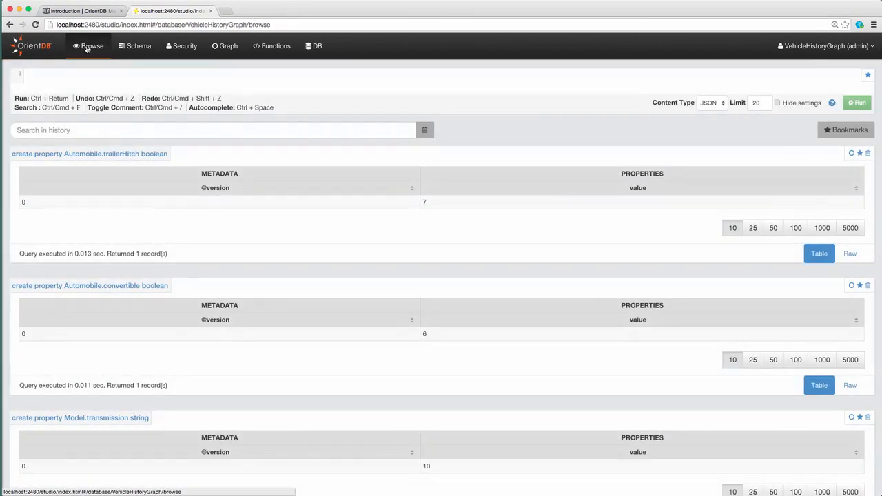
pyautogui.click(425, 130)
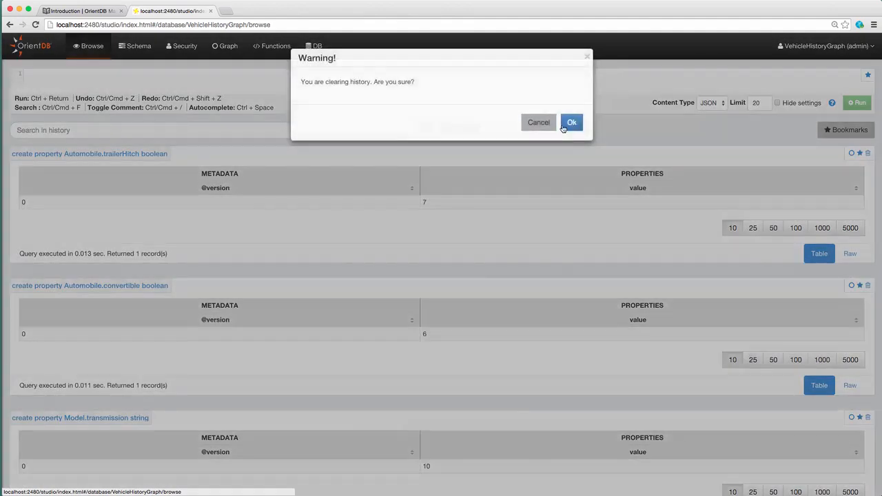